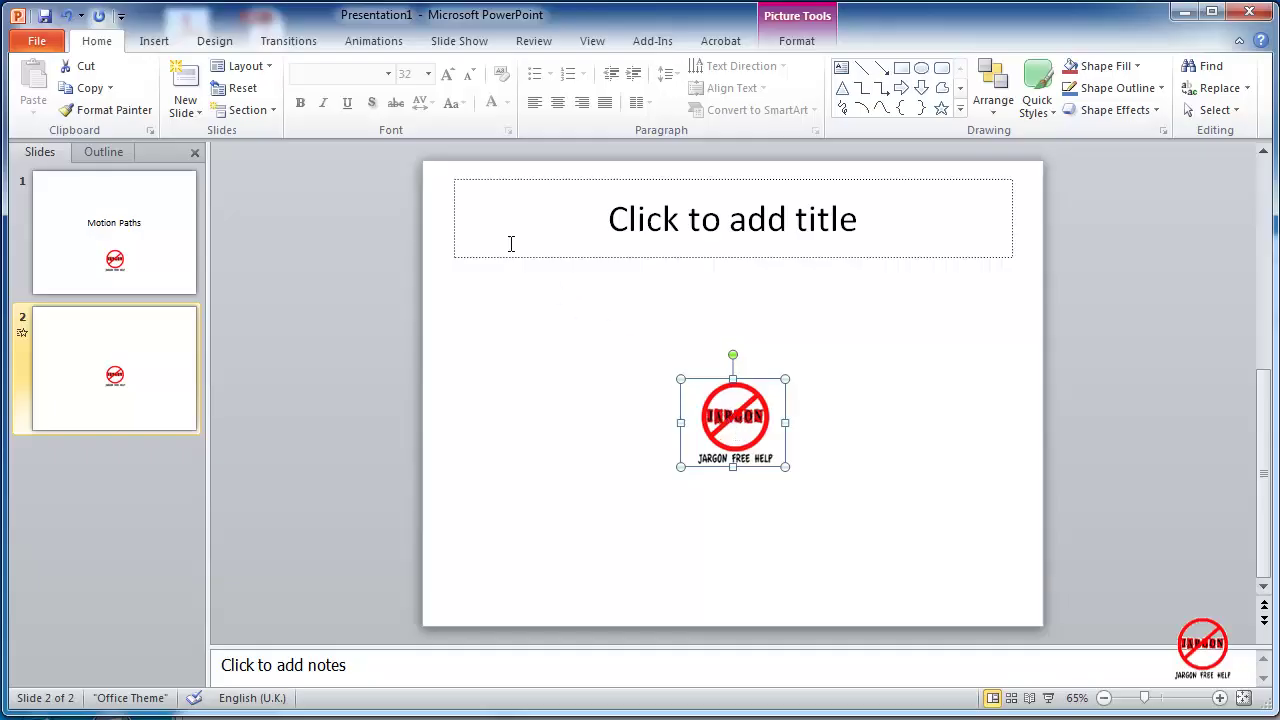
{"action": "left_click", "coordinate": [389, 45]}
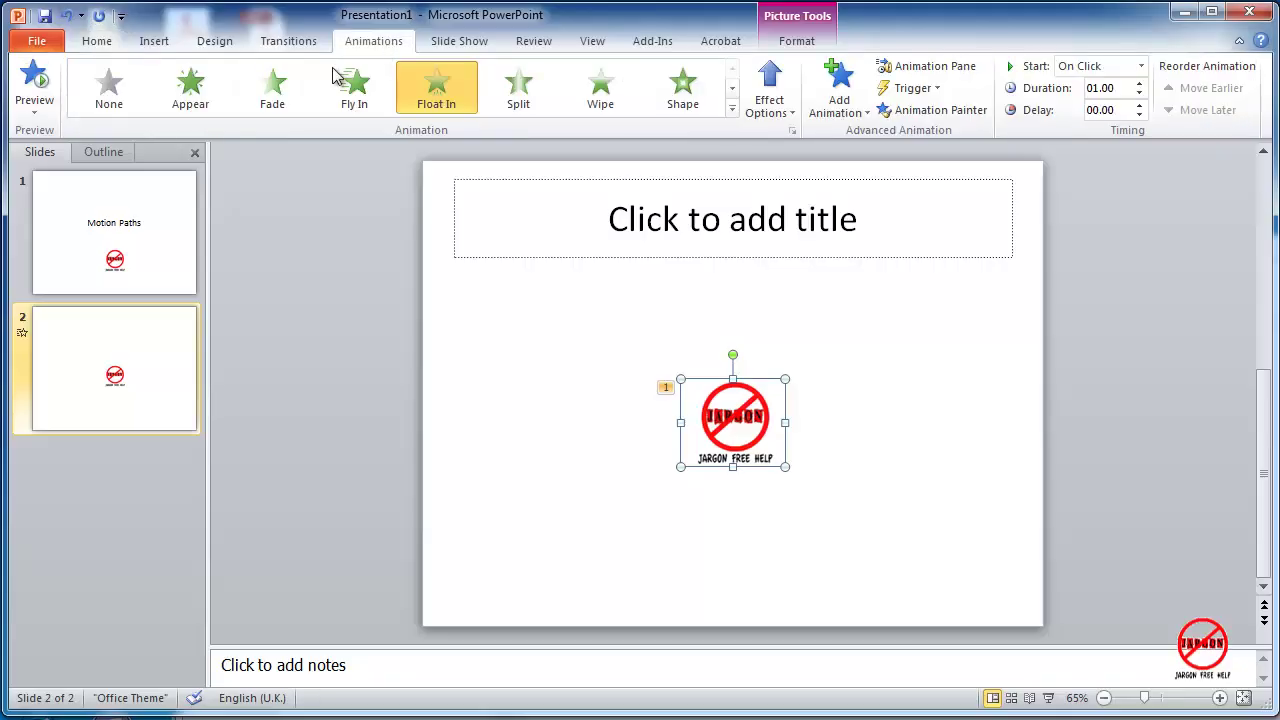
{"action": "left_click", "coordinate": [36, 82]}
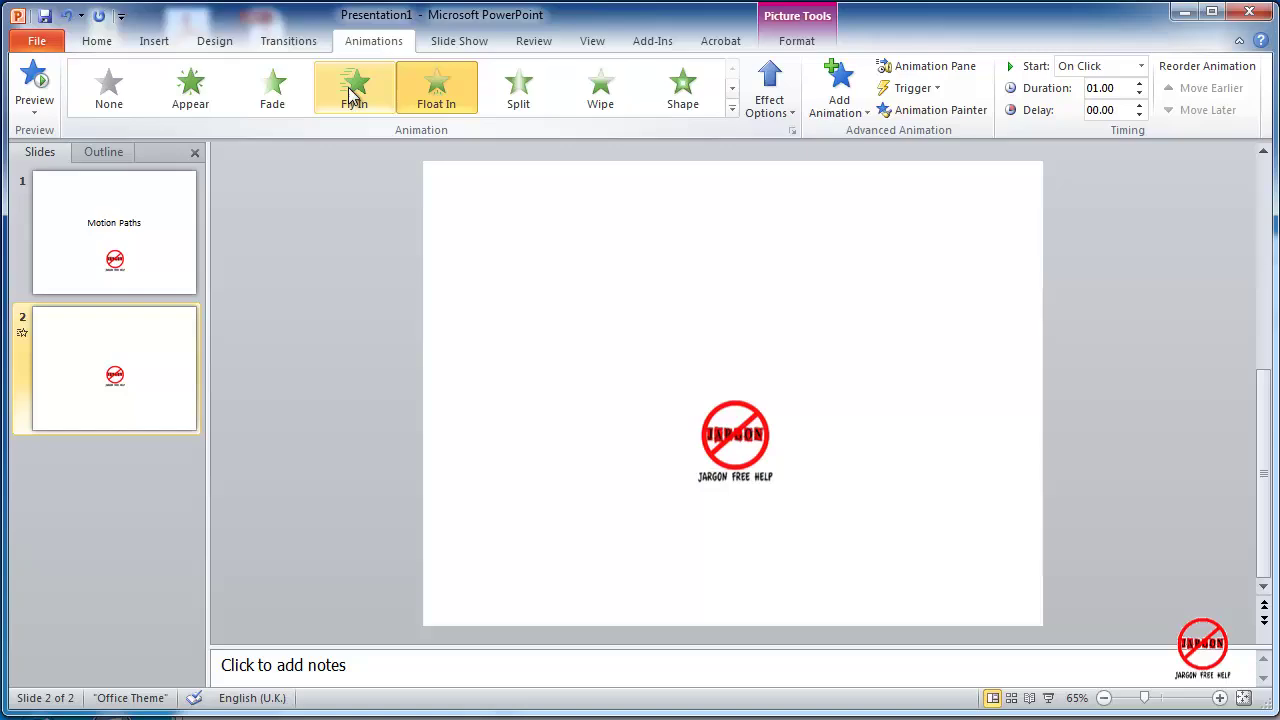
{"action": "left_click", "coordinate": [732, 88]}
{"action": "left_click", "coordinate": [732, 88]}
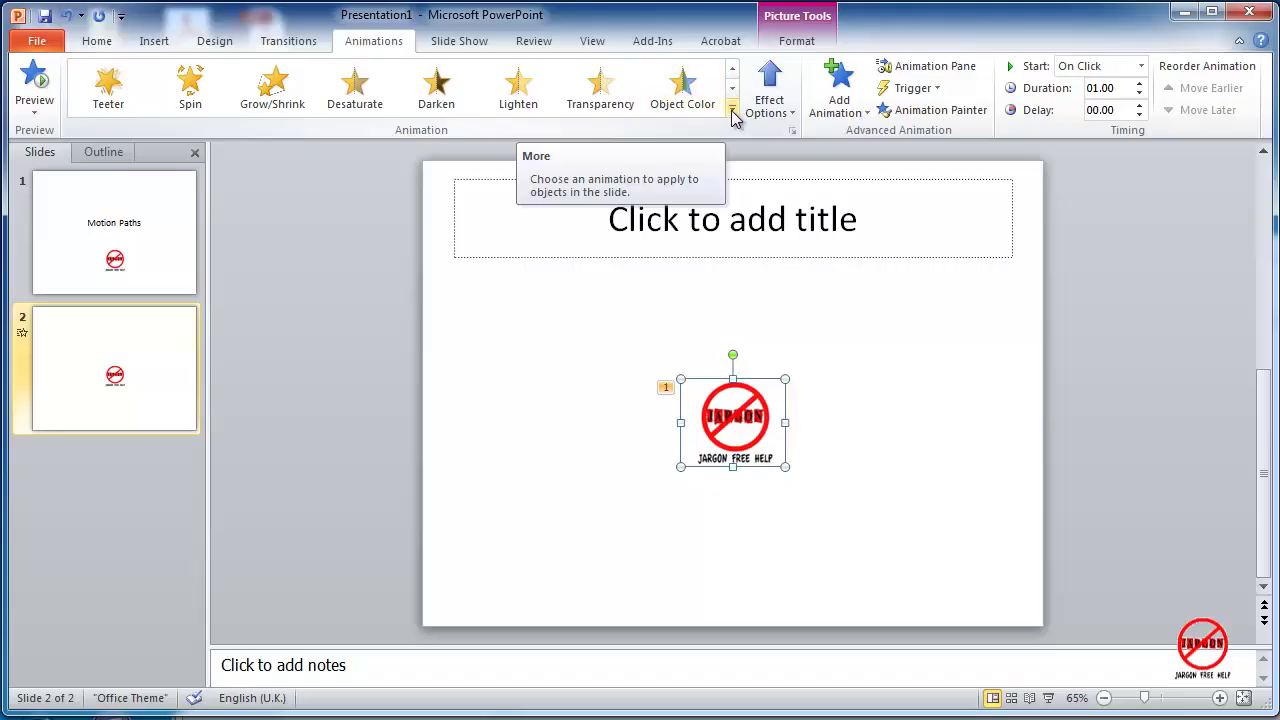
{"action": "left_click", "coordinate": [733, 112]}
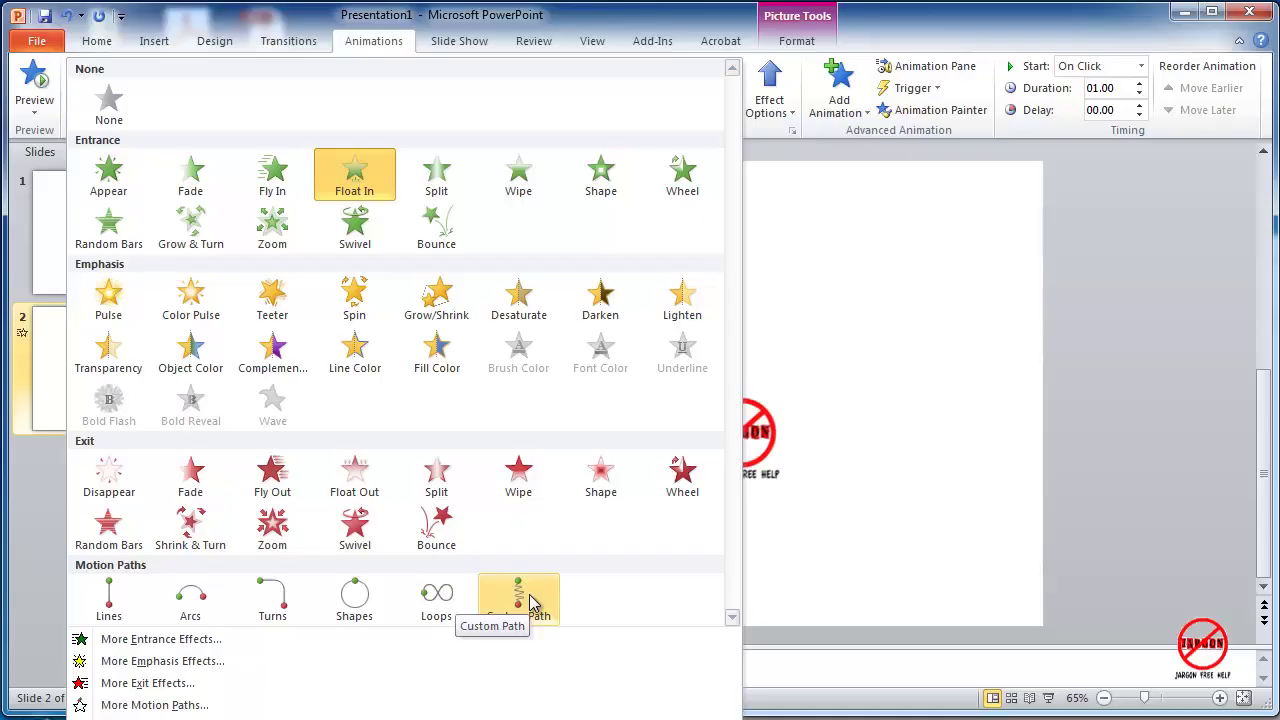
{"action": "left_click", "coordinate": [866, 555]}
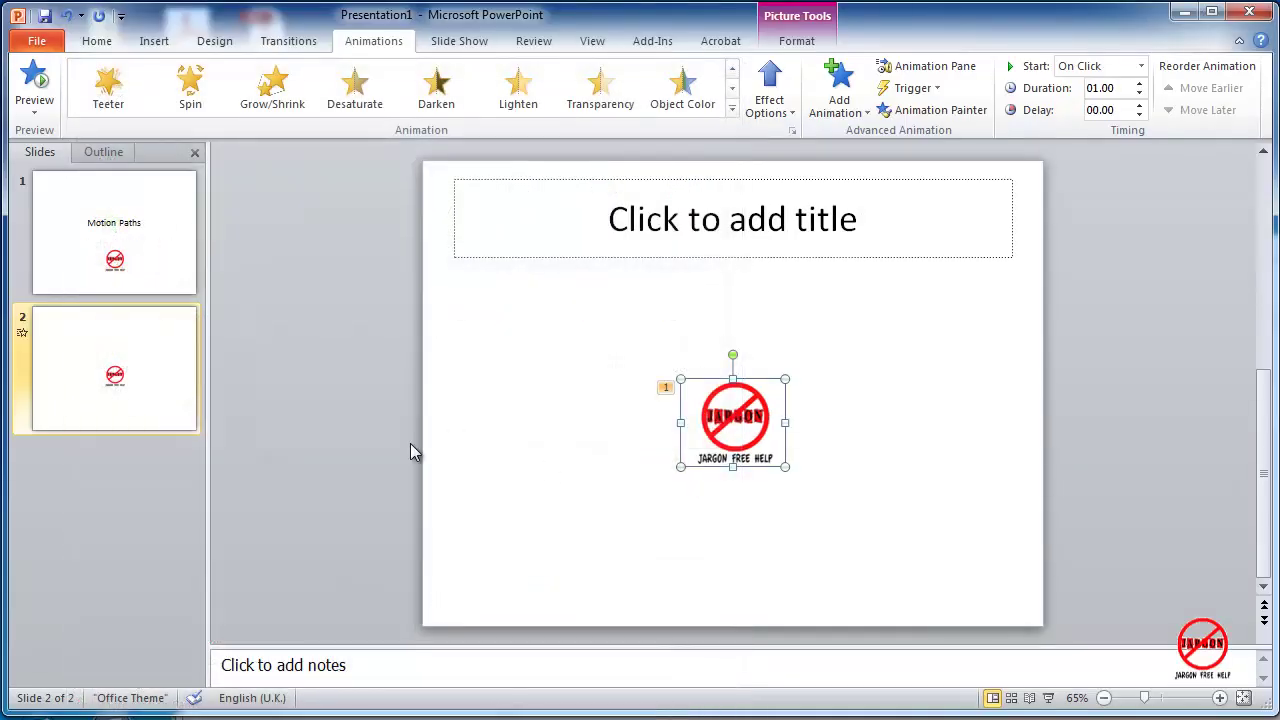
Add a new Title and Content slide as slide 3
{"action": "left_click", "coordinate": [97, 42]}
{"action": "left_click", "coordinate": [188, 80]}
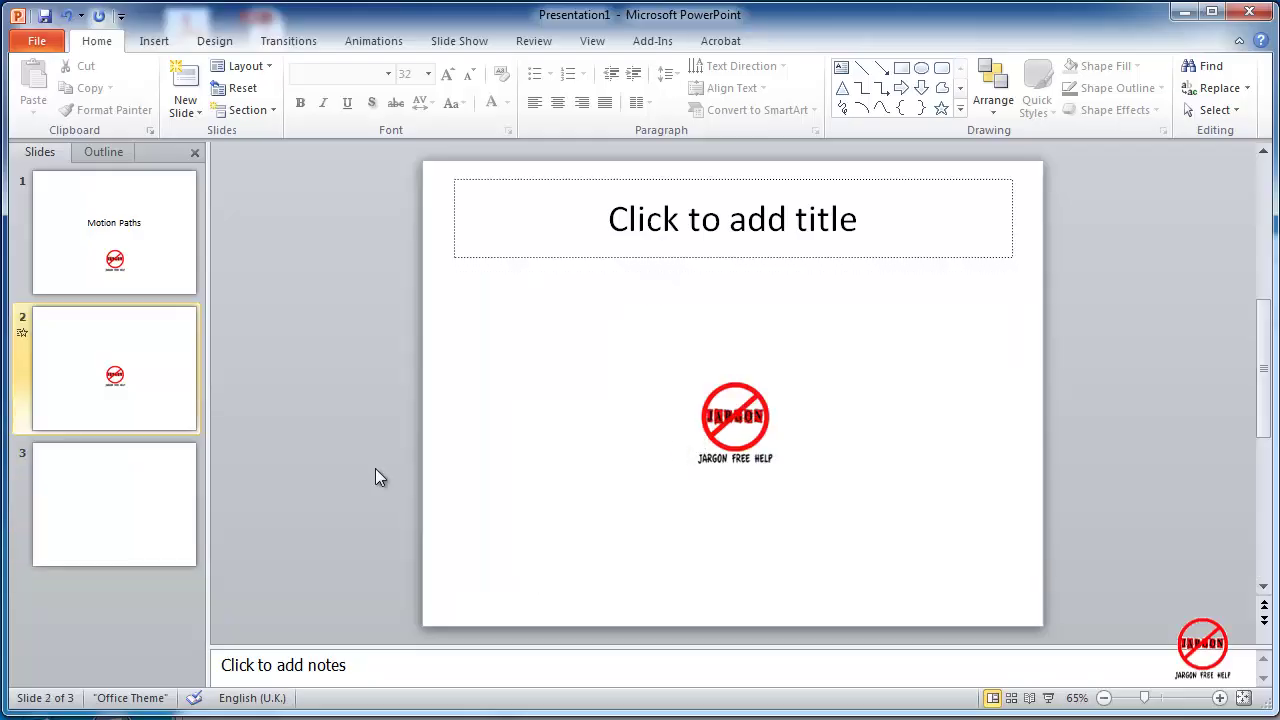
{"action": "left_click", "coordinate": [106, 496]}
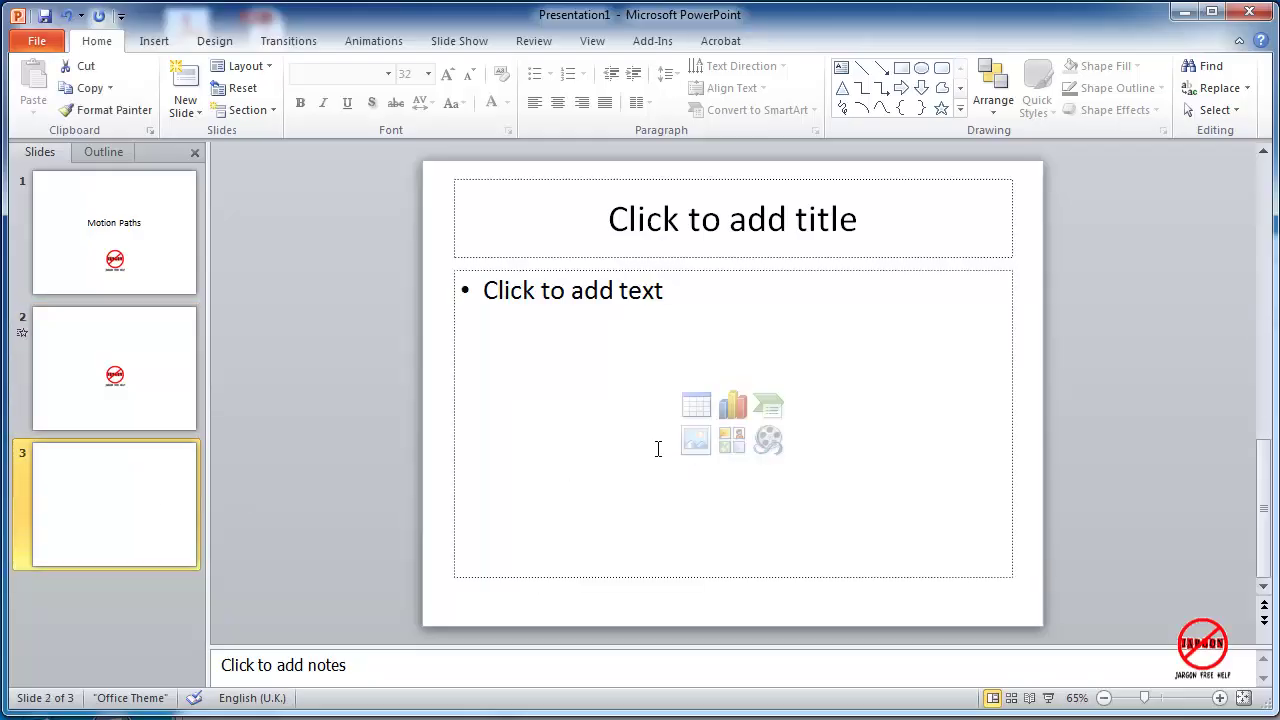
Insert jargon_free_help_logo.jpg into the content placeholder and drag it to the upper left
{"action": "left_click", "coordinate": [698, 441]}
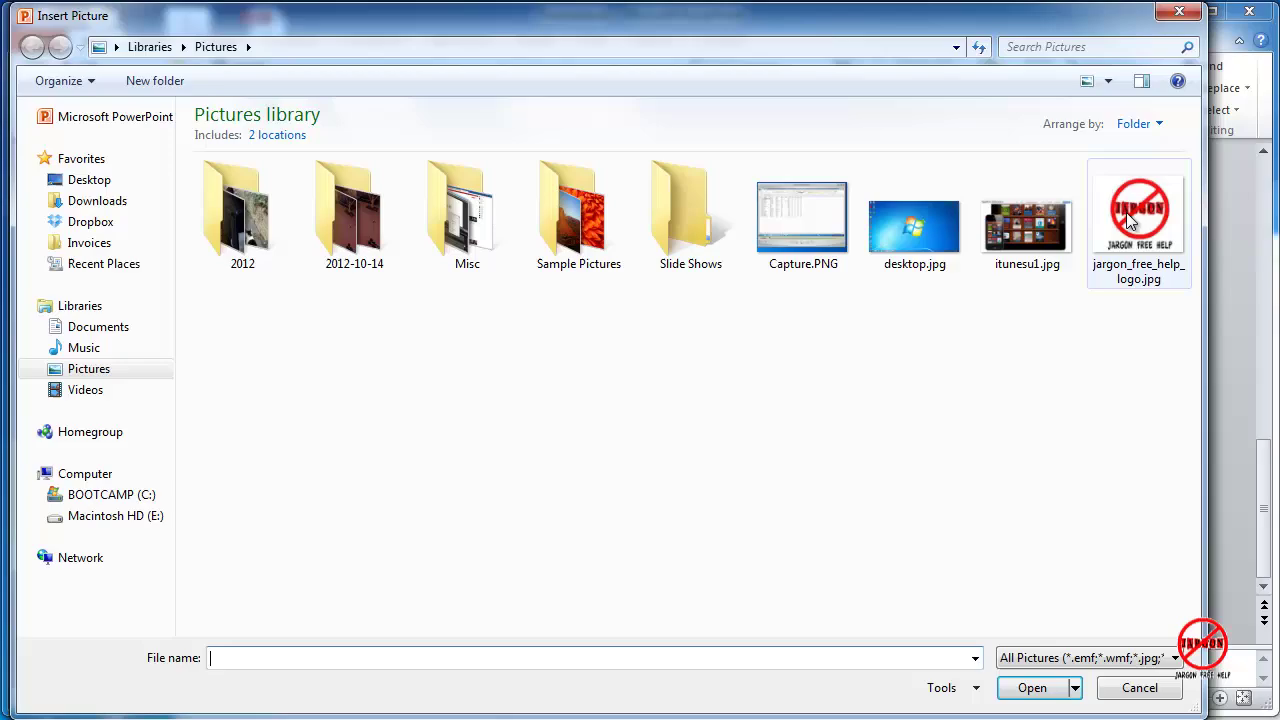
{"action": "left_click", "coordinate": [1136, 222]}
{"action": "left_click", "coordinate": [1032, 689]}
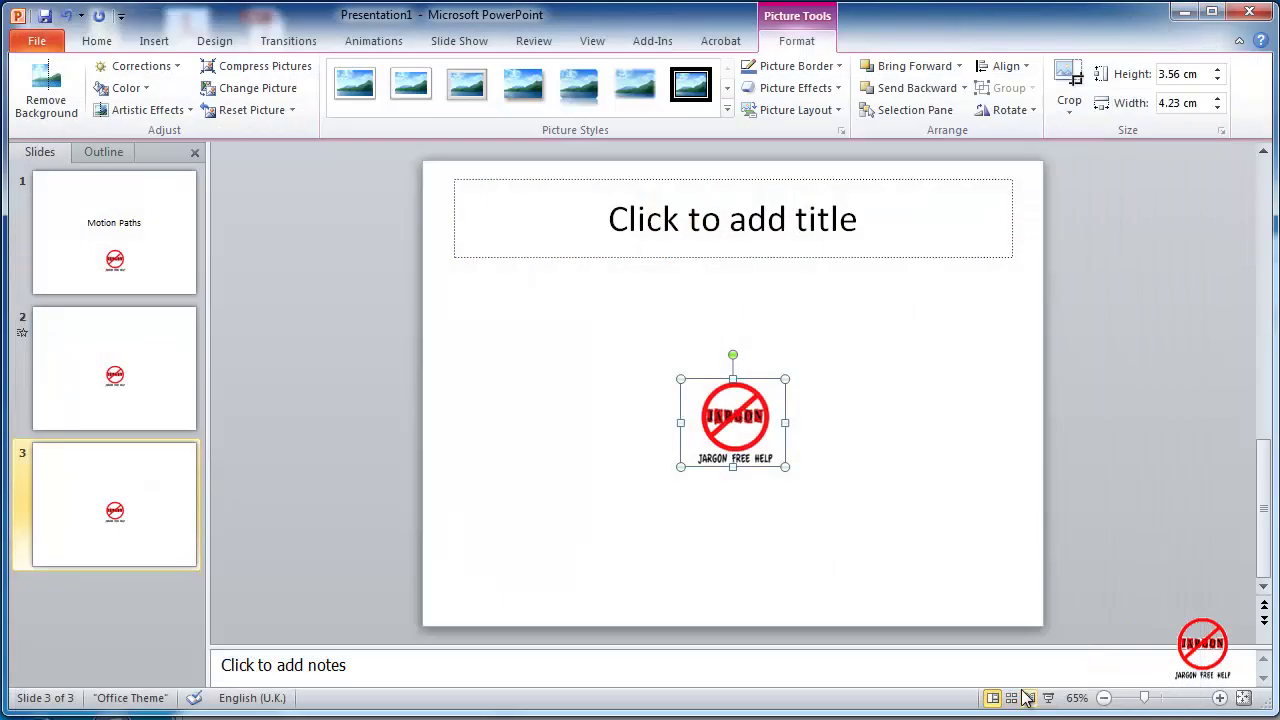
{"action": "left_click_drag", "start_coordinate": [743, 414], "coordinate": [511, 305]}
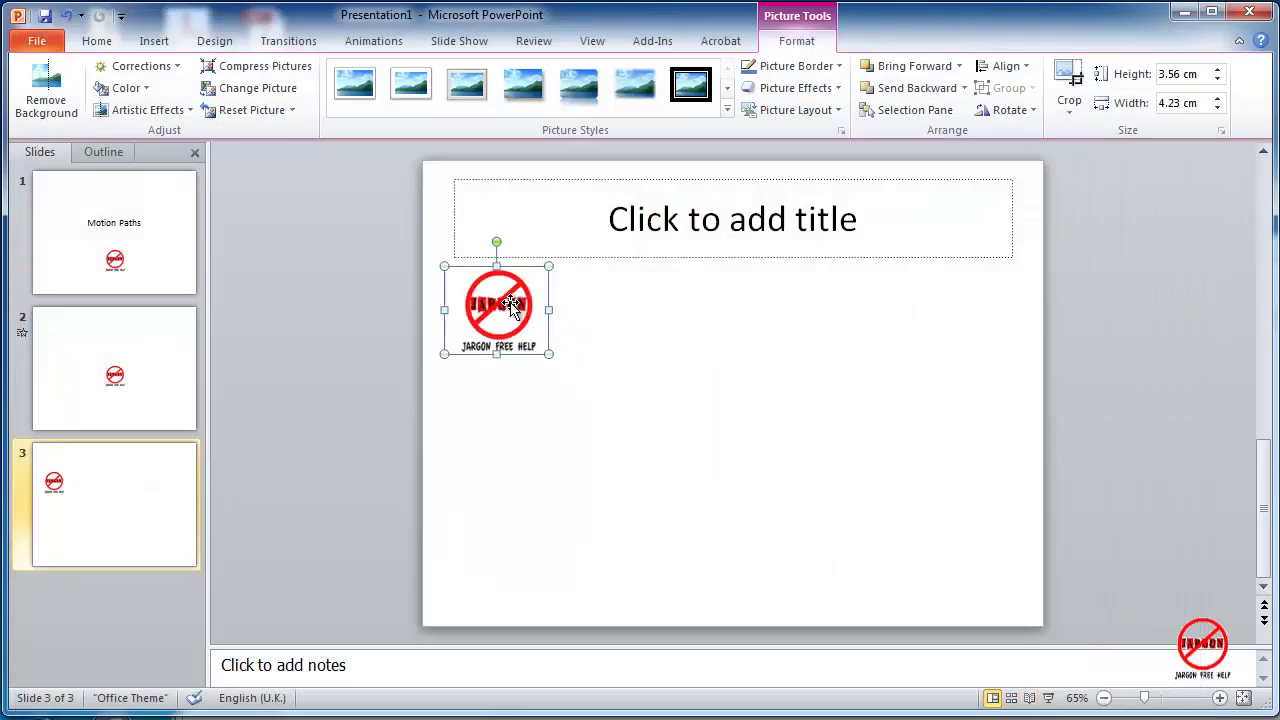
Give the logo a Shapes oval motion path and move the path up and right
{"action": "left_click", "coordinate": [363, 42]}
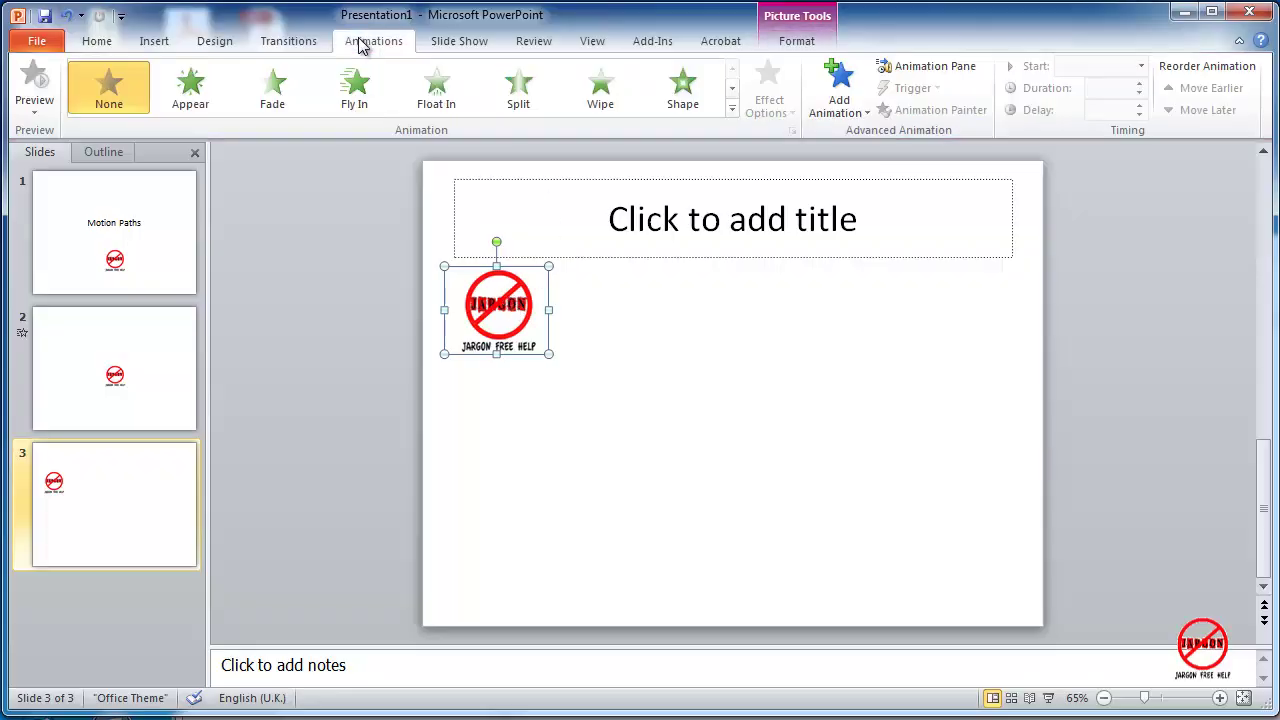
{"action": "left_click", "coordinate": [733, 111]}
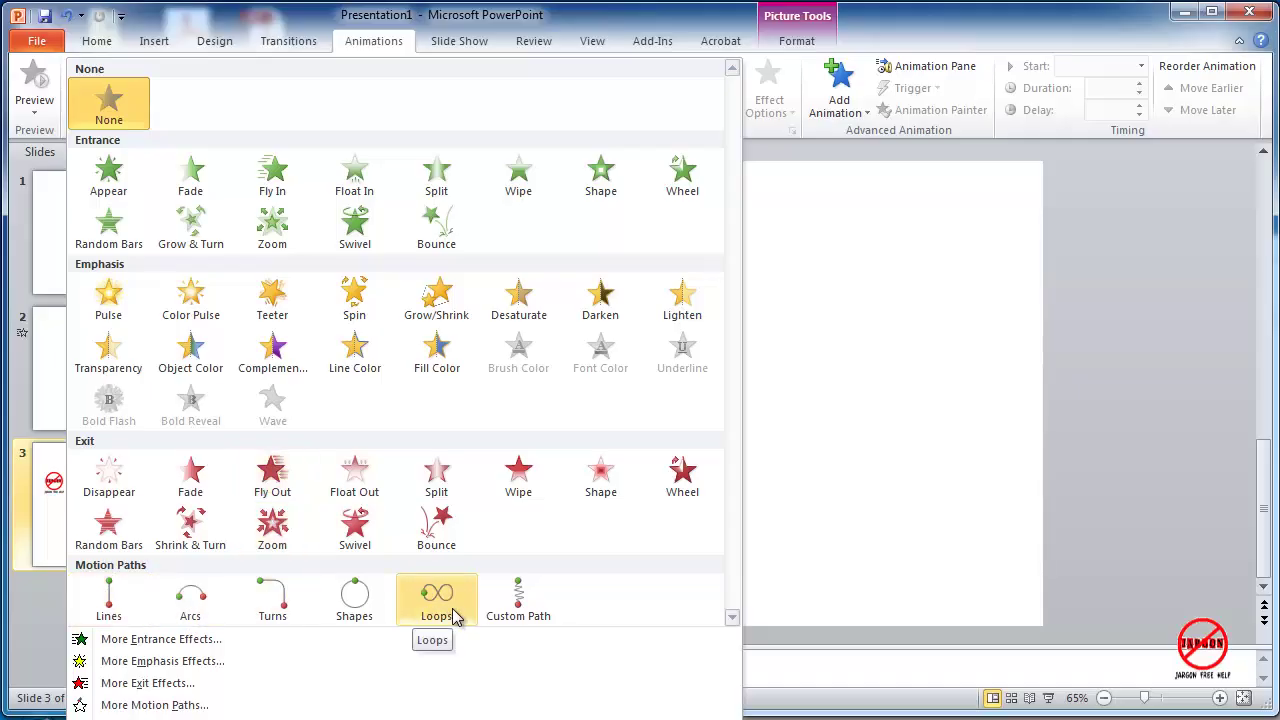
{"action": "left_click", "coordinate": [357, 610]}
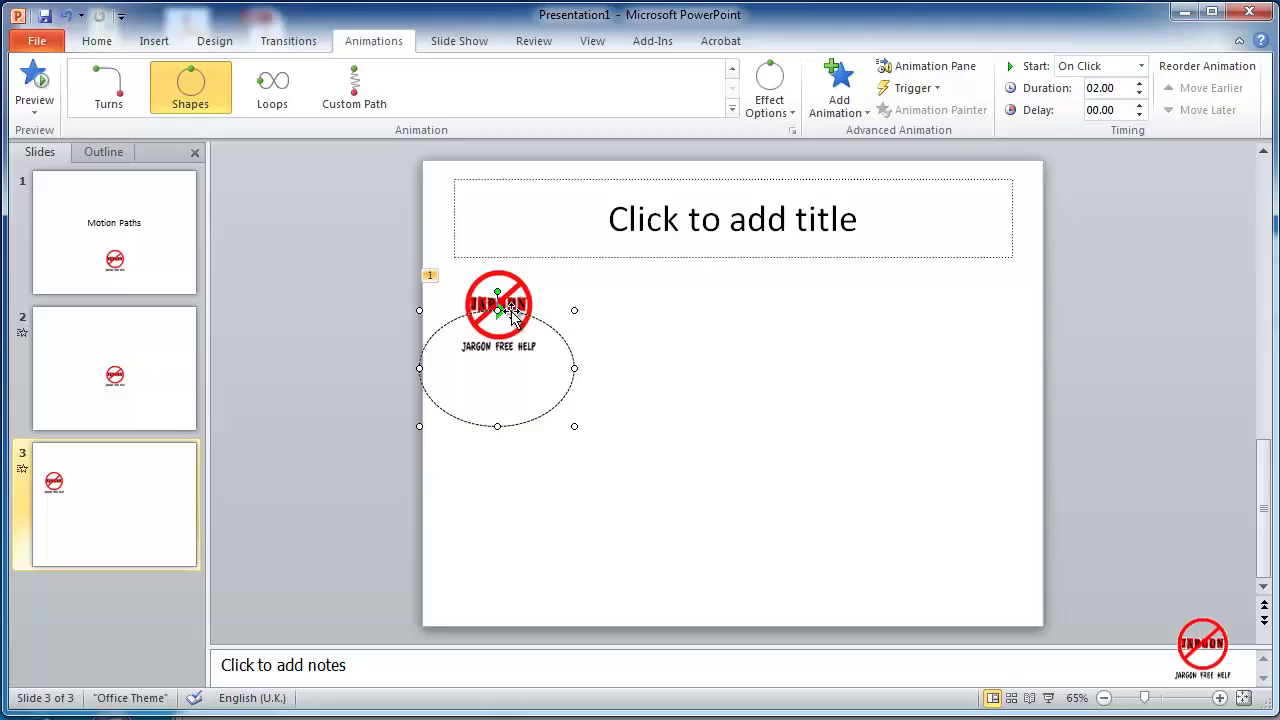
{"action": "left_click_drag", "start_coordinate": [500, 316], "coordinate": [577, 325]}
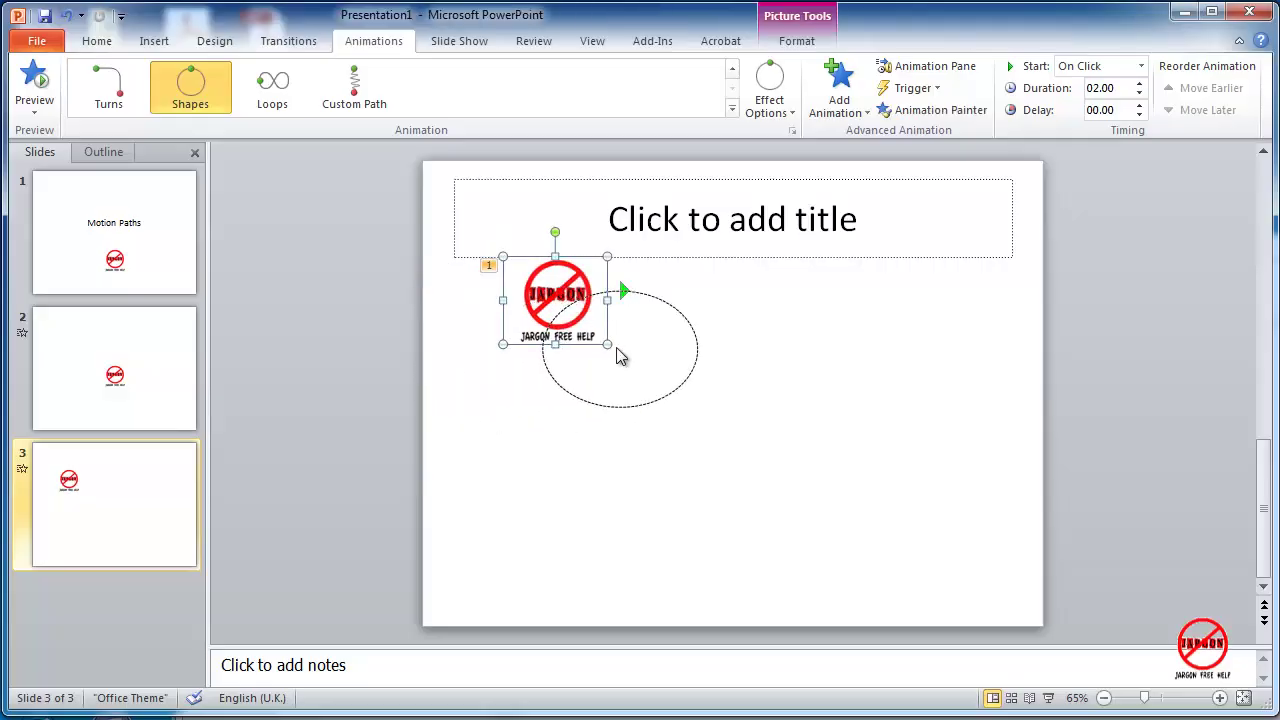
Use Edit Points to stretch the oval path right and down into a rounded triangle, previewing before and after
{"action": "left_click", "coordinate": [38, 80]}
{"action": "right_click", "coordinate": [623, 396]}
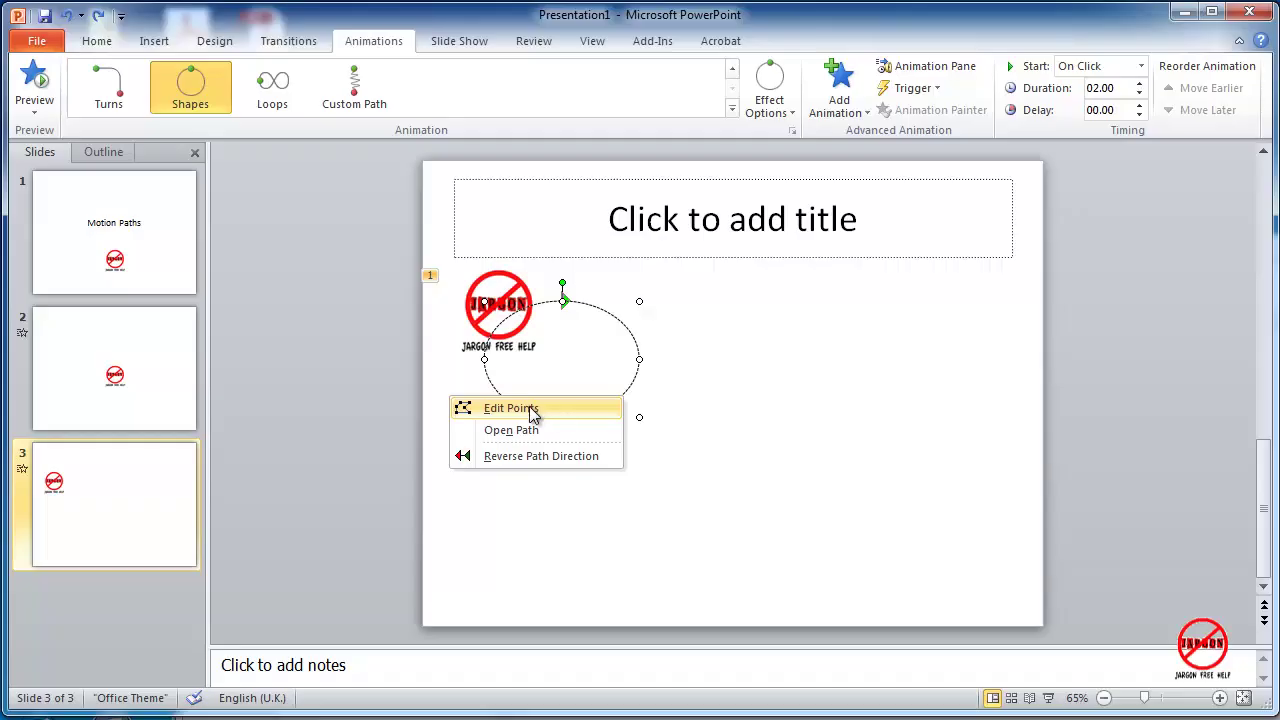
{"action": "left_click", "coordinate": [529, 408]}
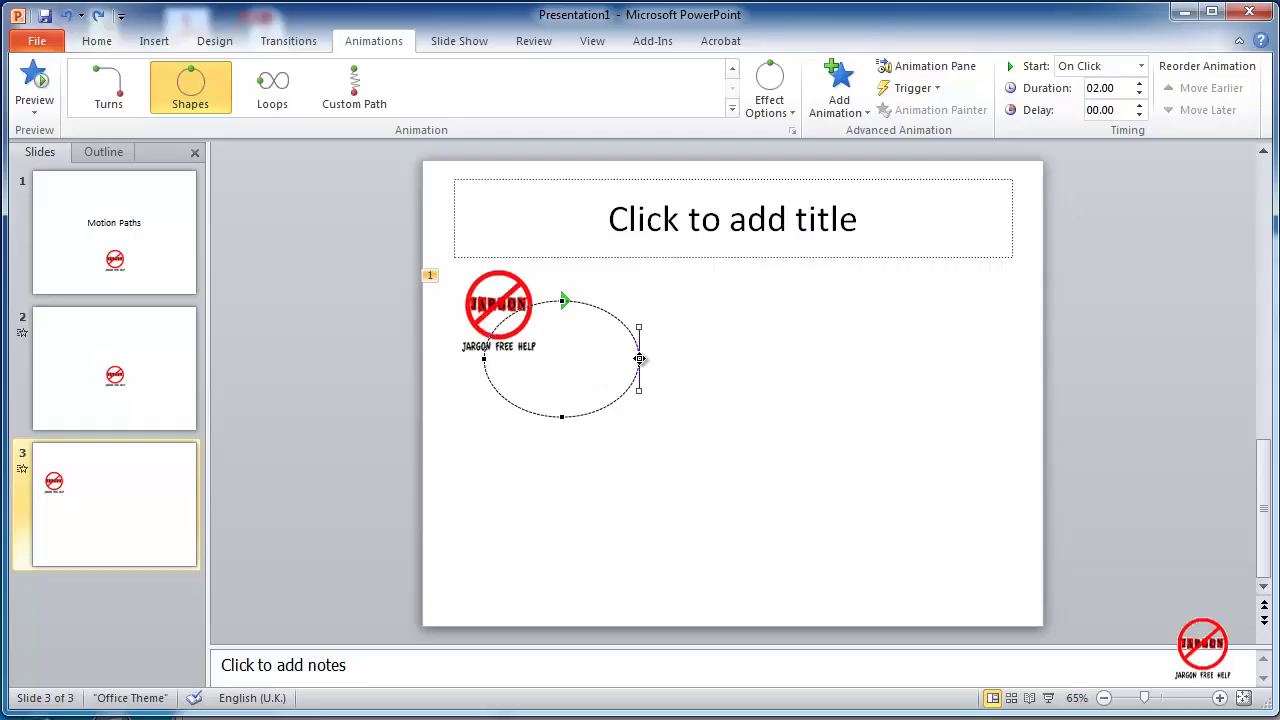
{"action": "left_click_drag", "start_coordinate": [639, 358], "coordinate": [735, 358]}
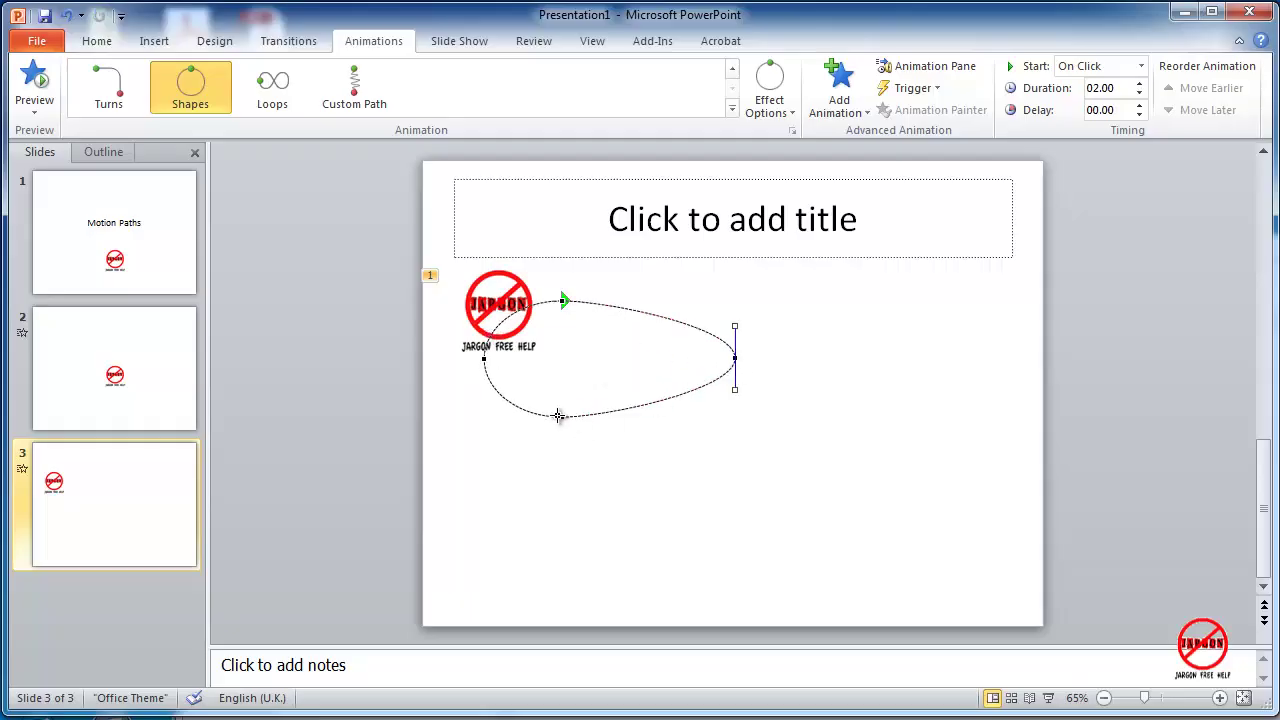
{"action": "left_click_drag", "start_coordinate": [561, 415], "coordinate": [600, 507]}
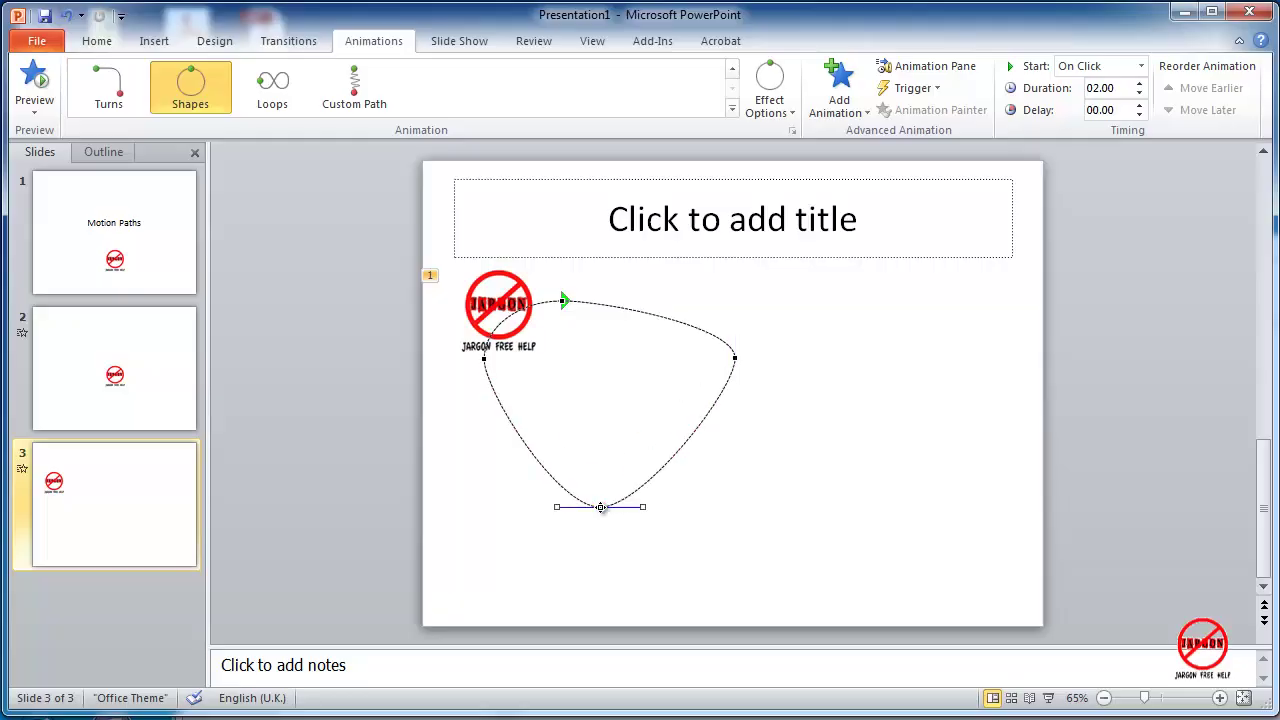
{"action": "left_click", "coordinate": [30, 85]}
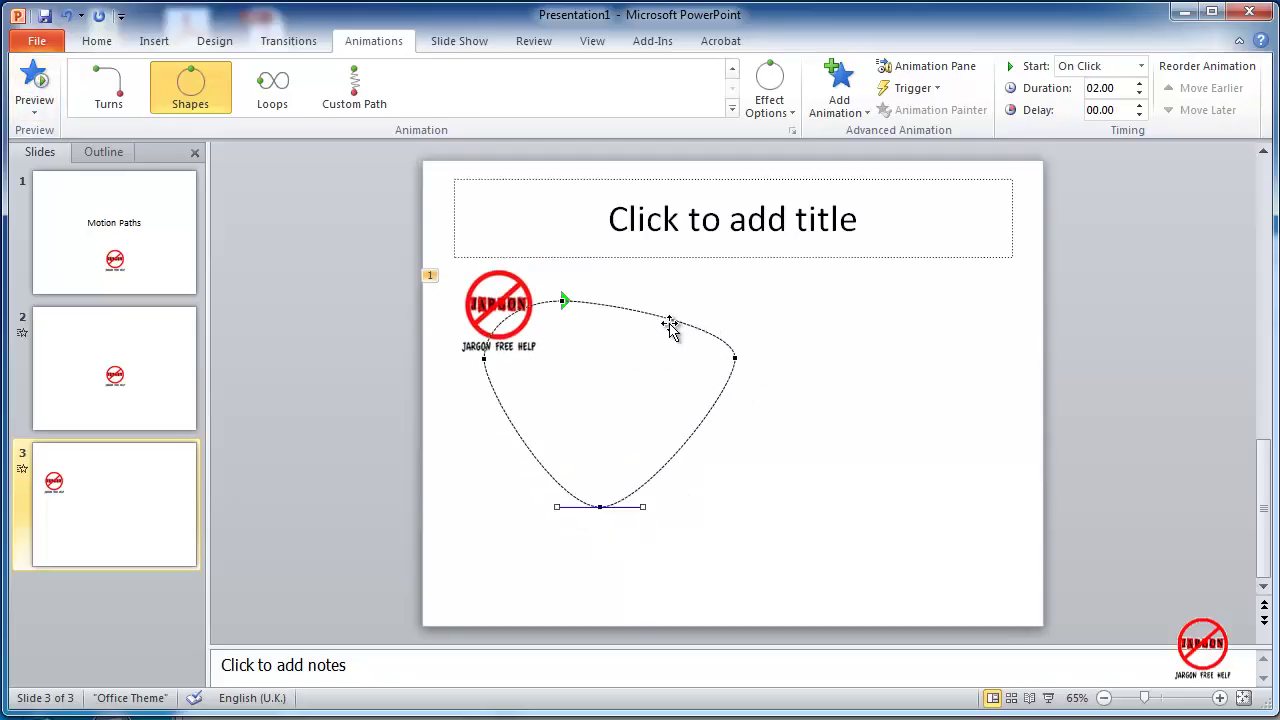
Add a point on the path's top edge and pull it down to dent the path
{"action": "right_click", "coordinate": [650, 317]}
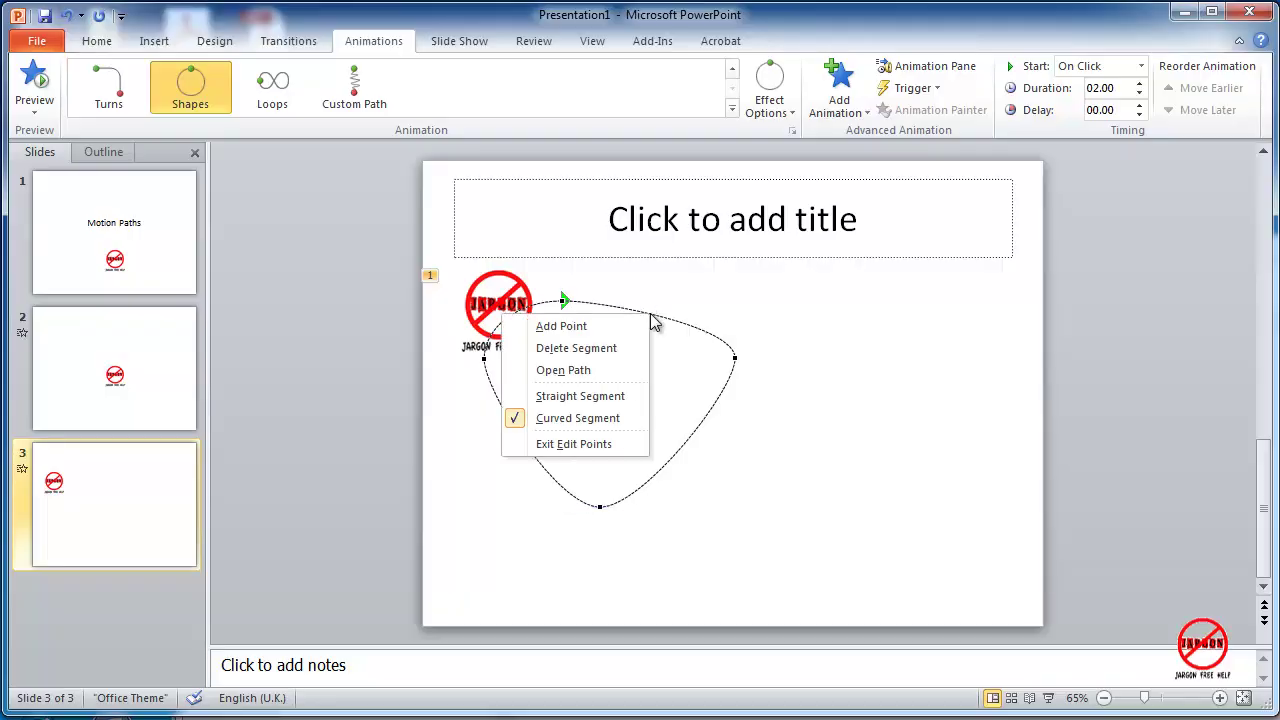
{"action": "left_click", "coordinate": [616, 326]}
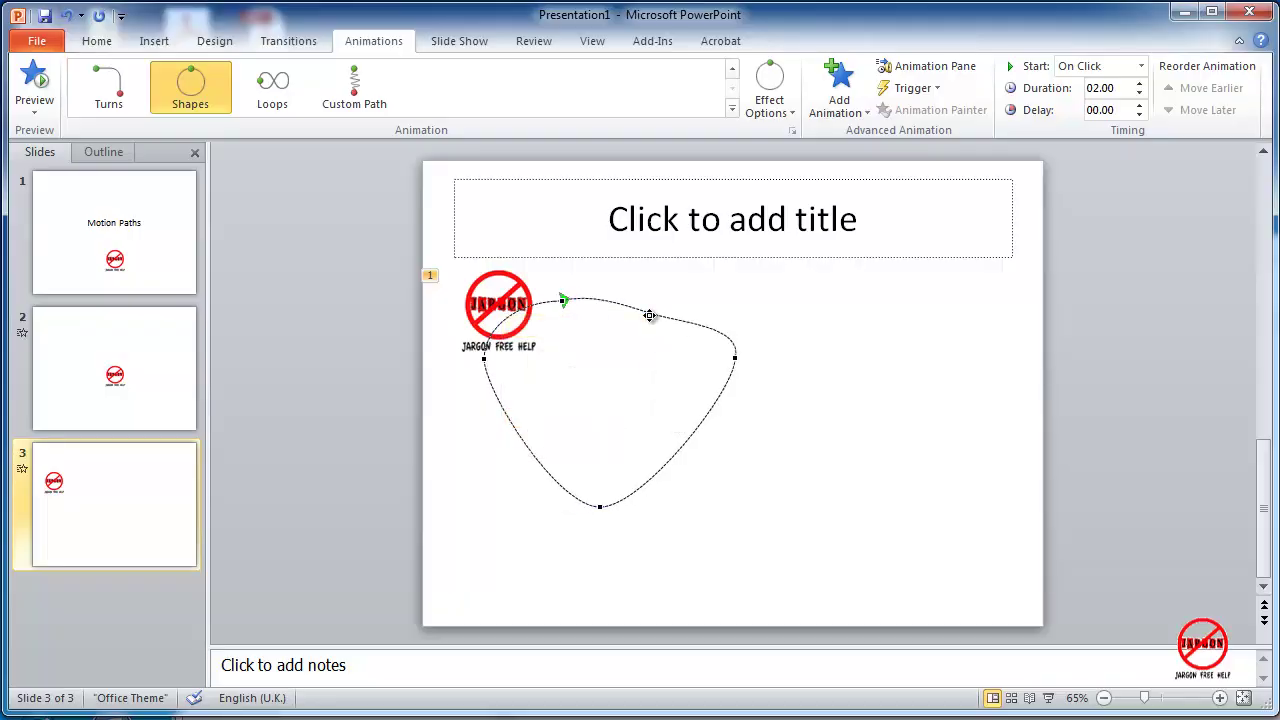
{"action": "left_click_drag", "start_coordinate": [650, 316], "coordinate": [634, 379]}
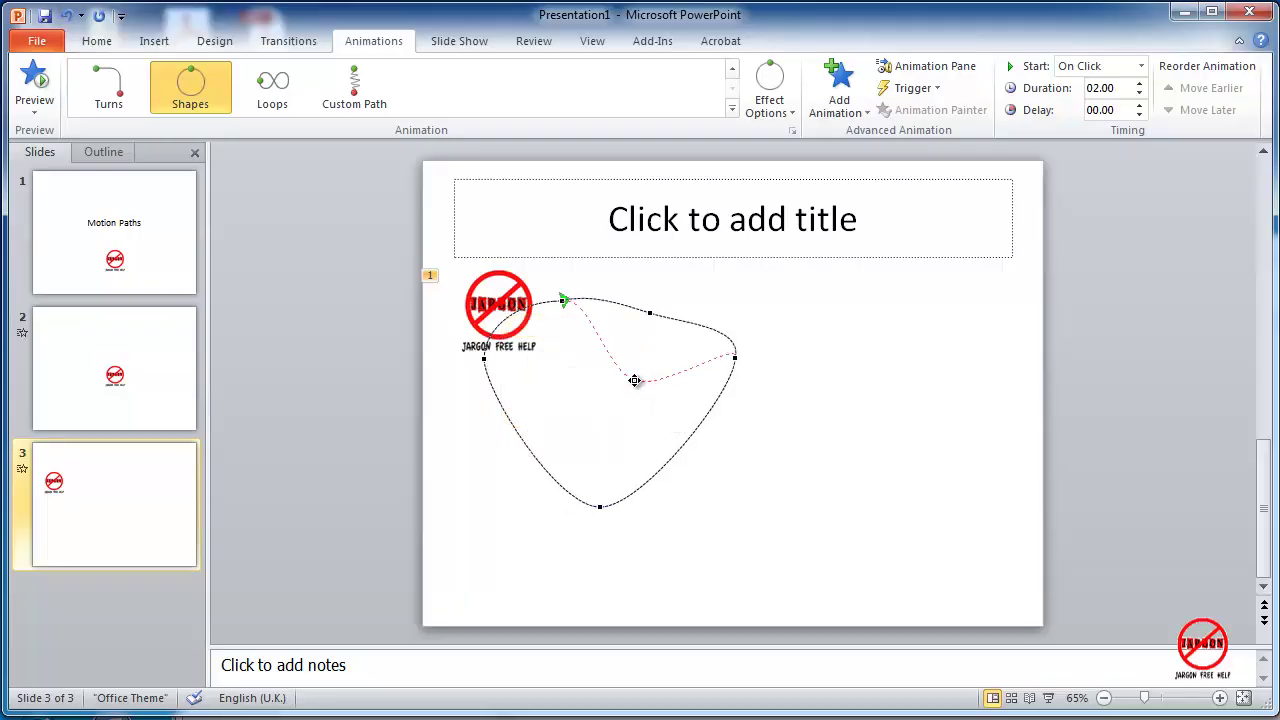
Add a point on the path's lower right and drag it outward into a bulge
{"action": "right_click", "coordinate": [676, 452]}
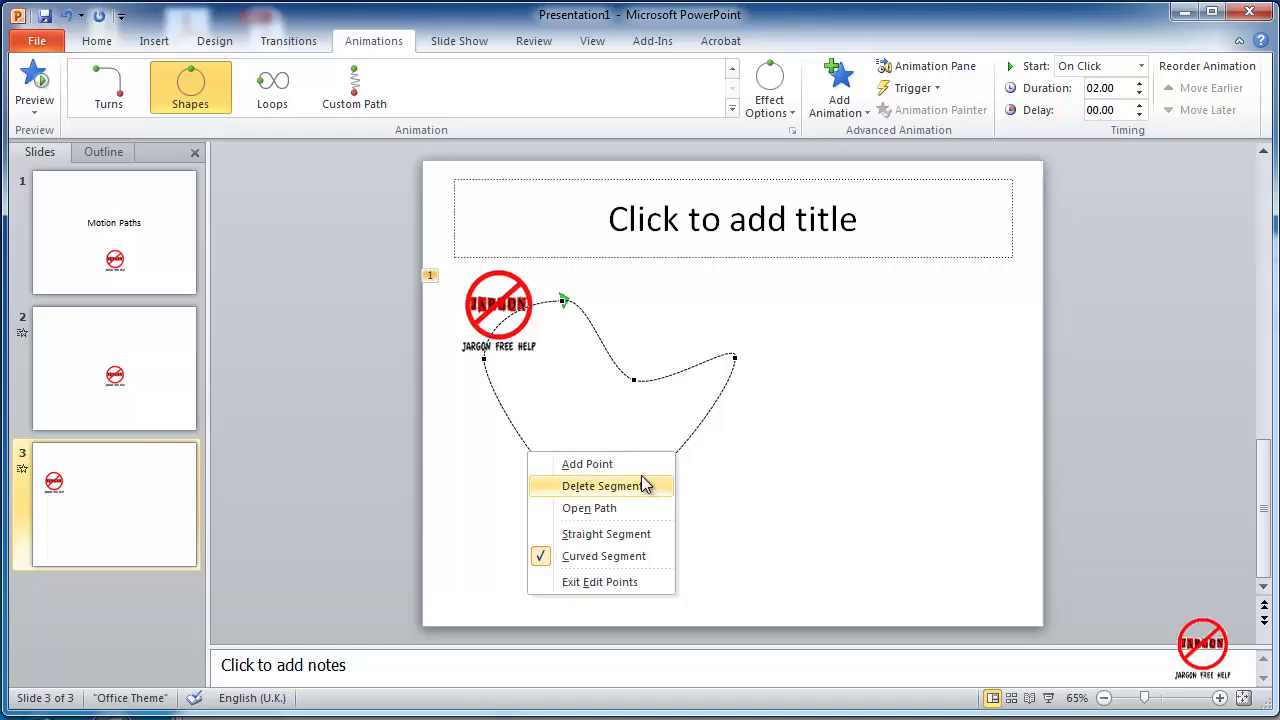
{"action": "left_click", "coordinate": [645, 463]}
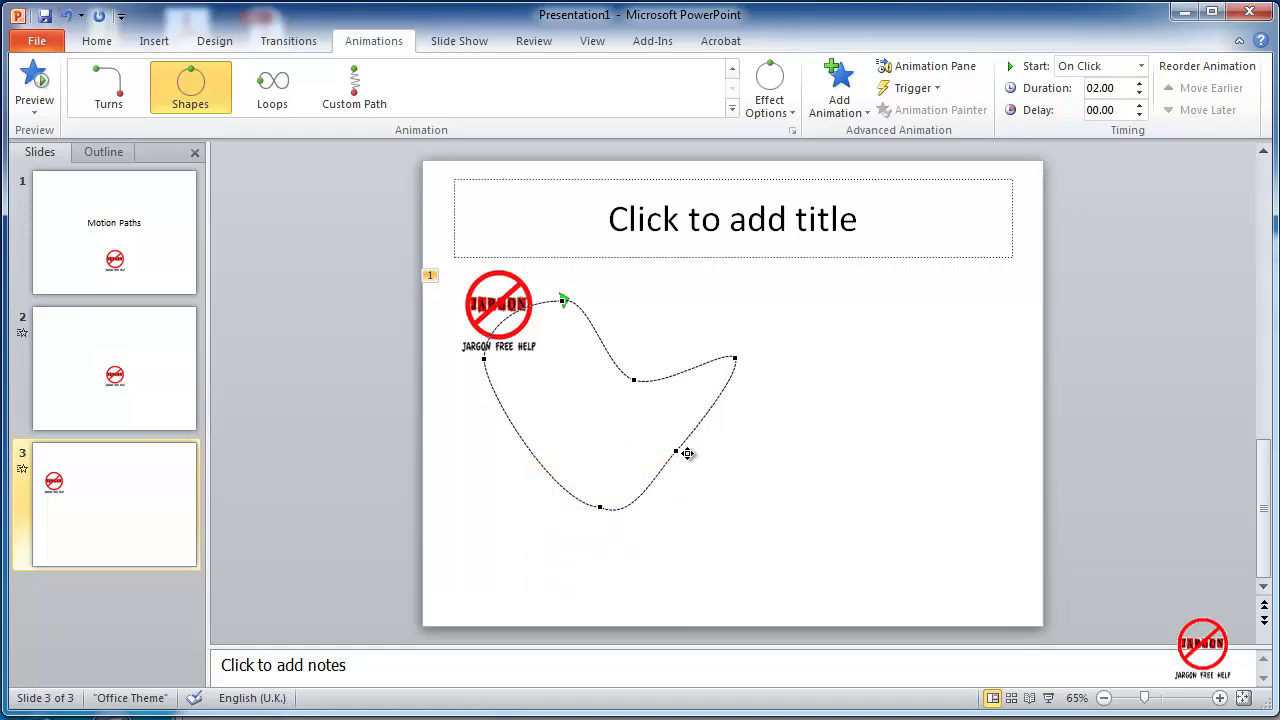
{"action": "left_click_drag", "start_coordinate": [687, 453], "coordinate": [788, 493]}
{"action": "right_click", "coordinate": [788, 493]}
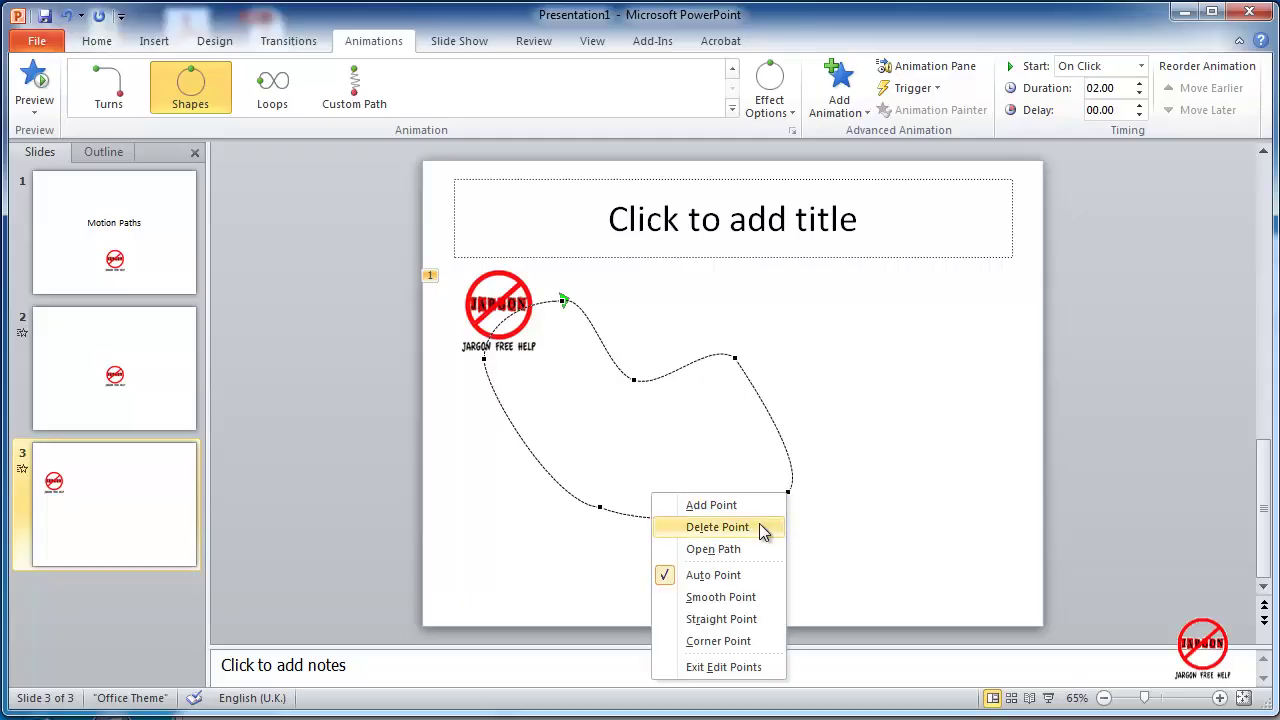
{"action": "key", "text": "Escape"}
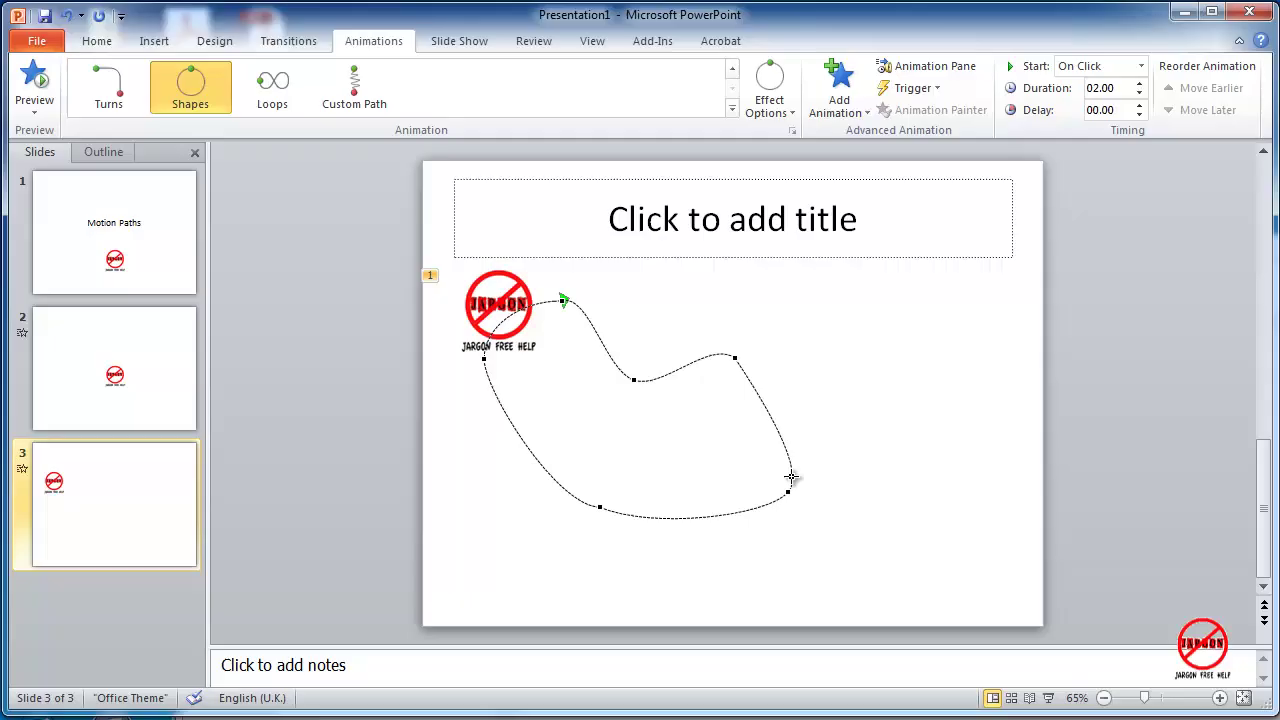
Exit point editing on the logo's dented motion path and preview the animation
{"action": "right_click", "coordinate": [702, 455]}
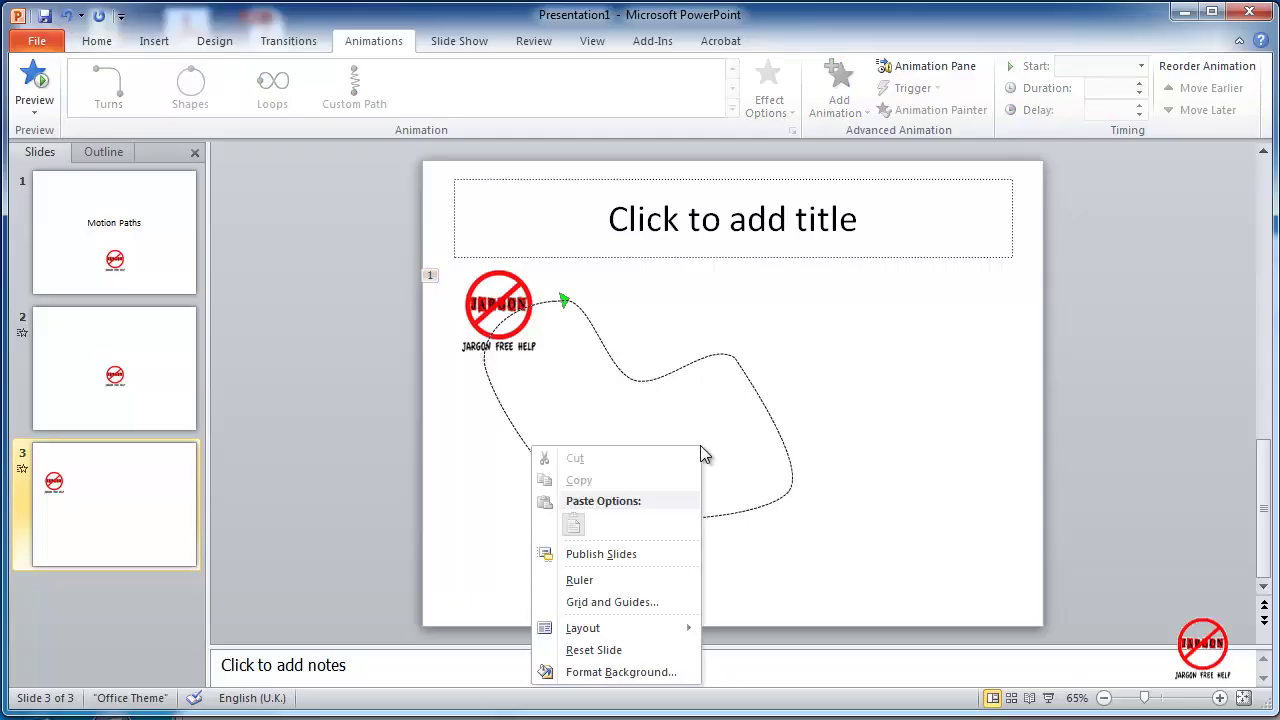
{"action": "left_click", "coordinate": [741, 517]}
{"action": "left_click", "coordinate": [741, 517]}
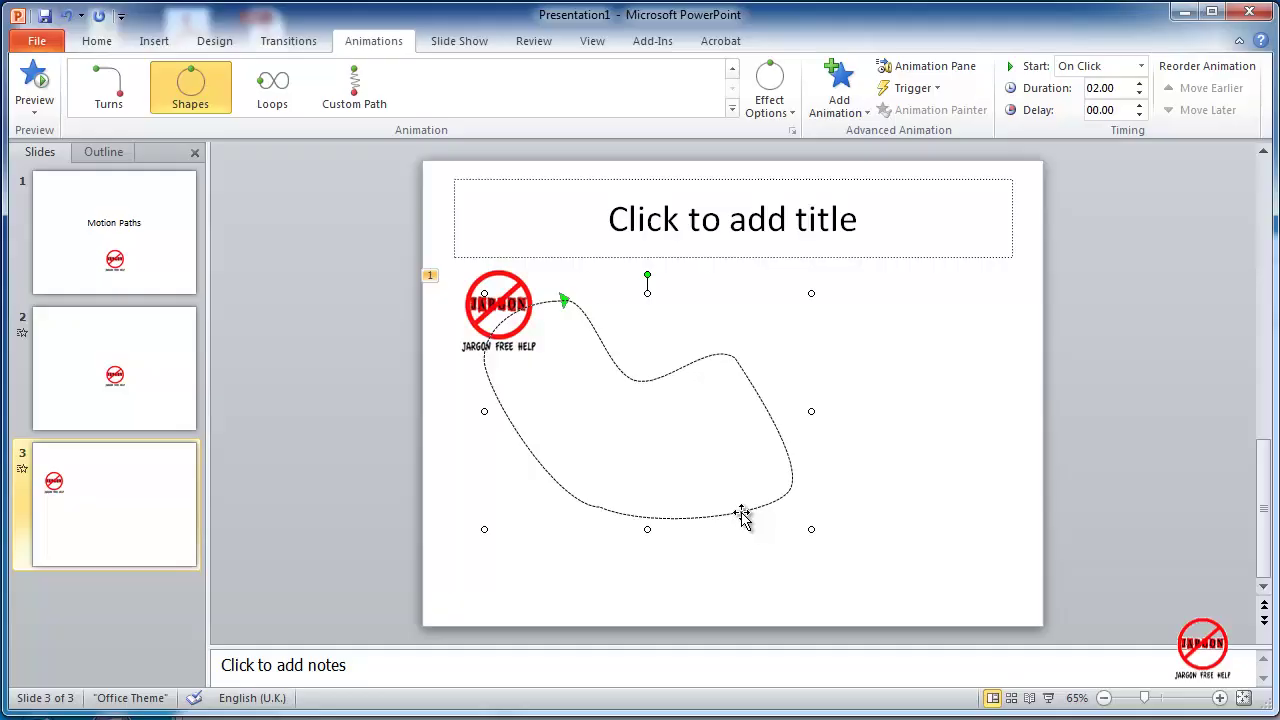
{"action": "right_click", "coordinate": [743, 519]}
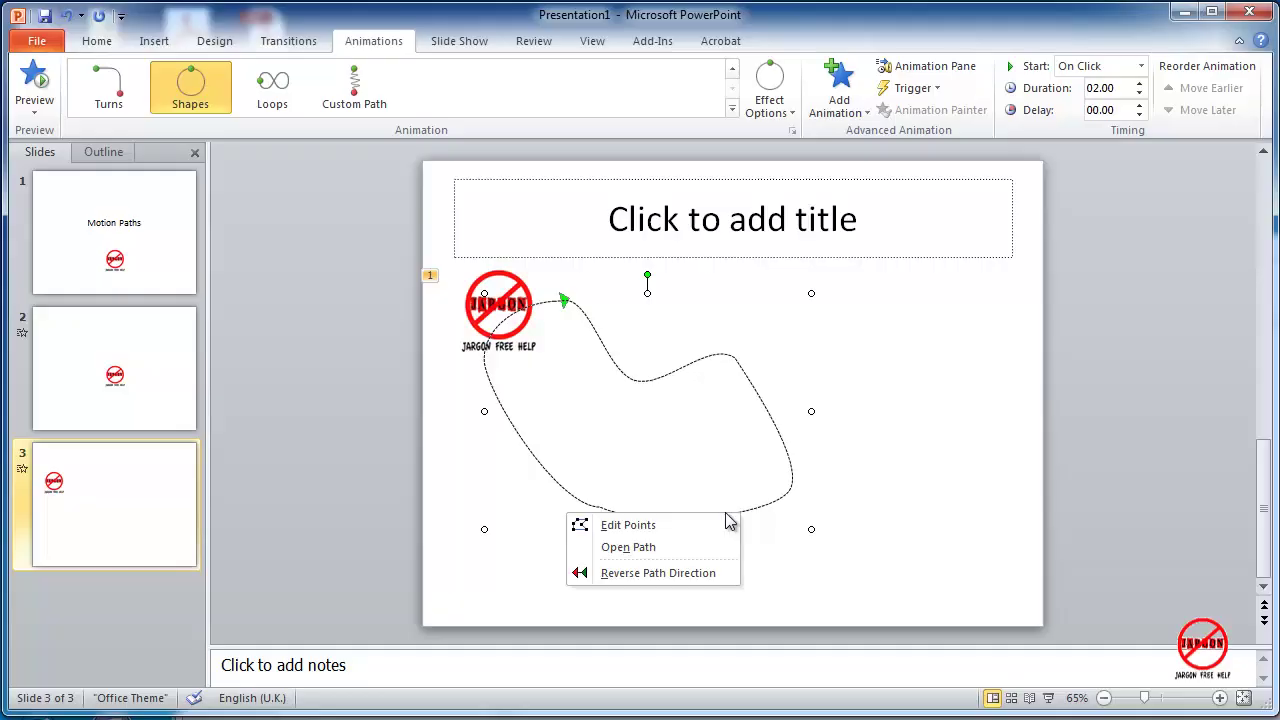
{"action": "left_click", "coordinate": [676, 526]}
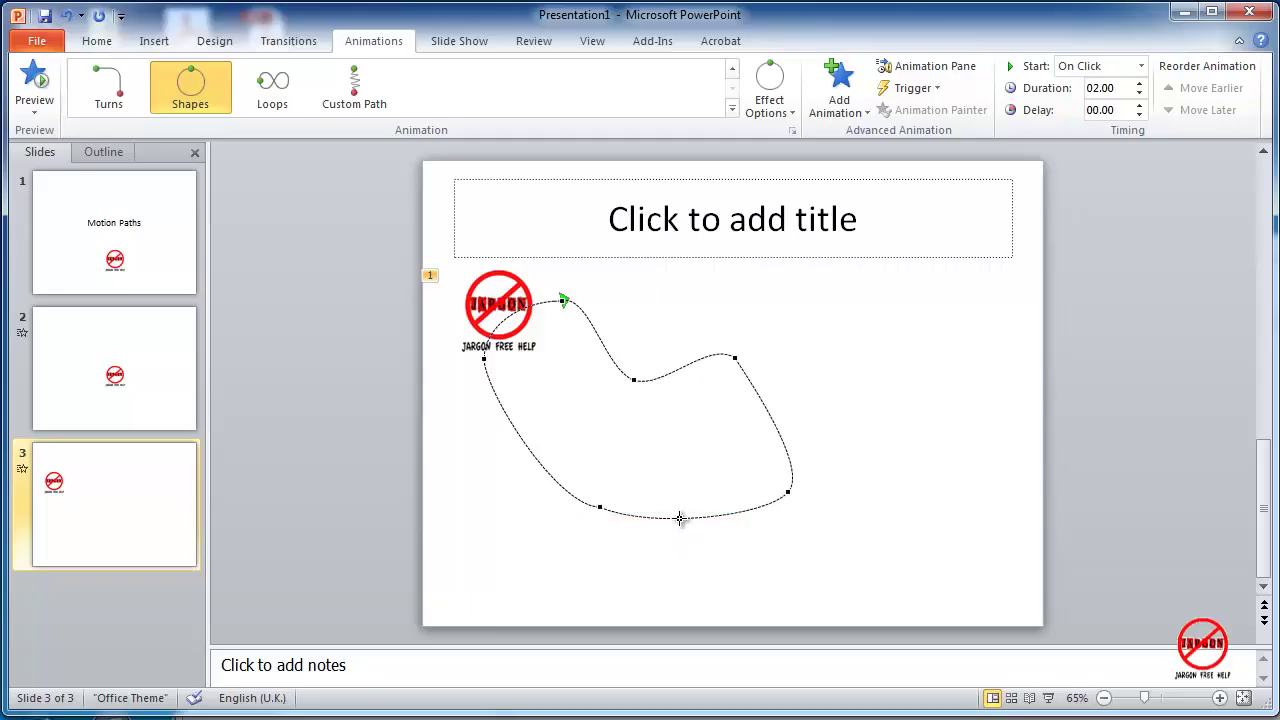
{"action": "right_click", "coordinate": [679, 518]}
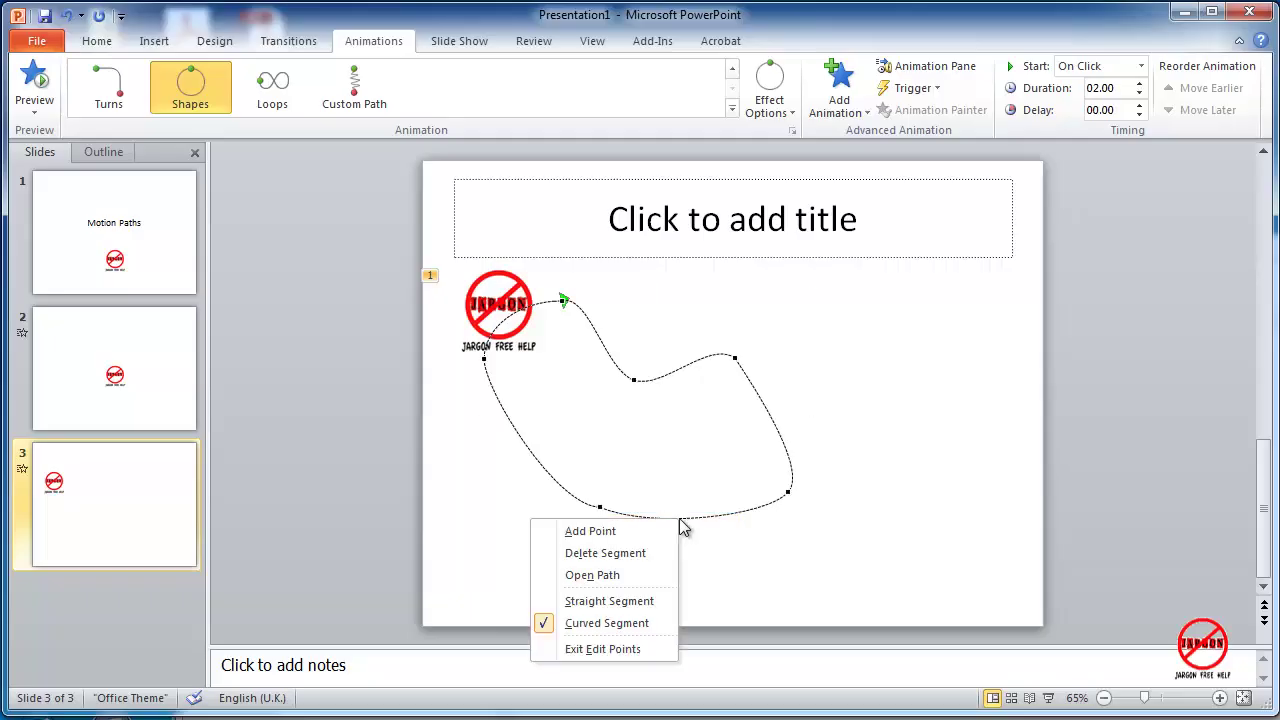
{"action": "left_click", "coordinate": [637, 651]}
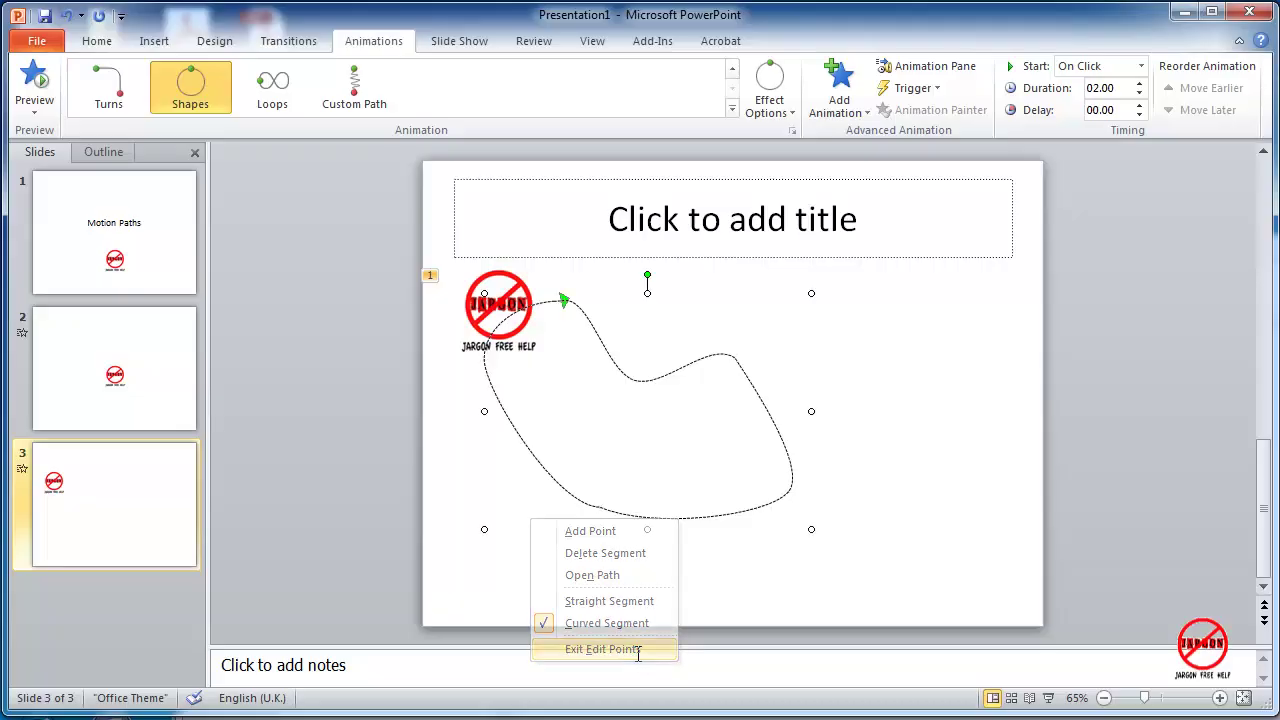
{"action": "left_click", "coordinate": [22, 84]}
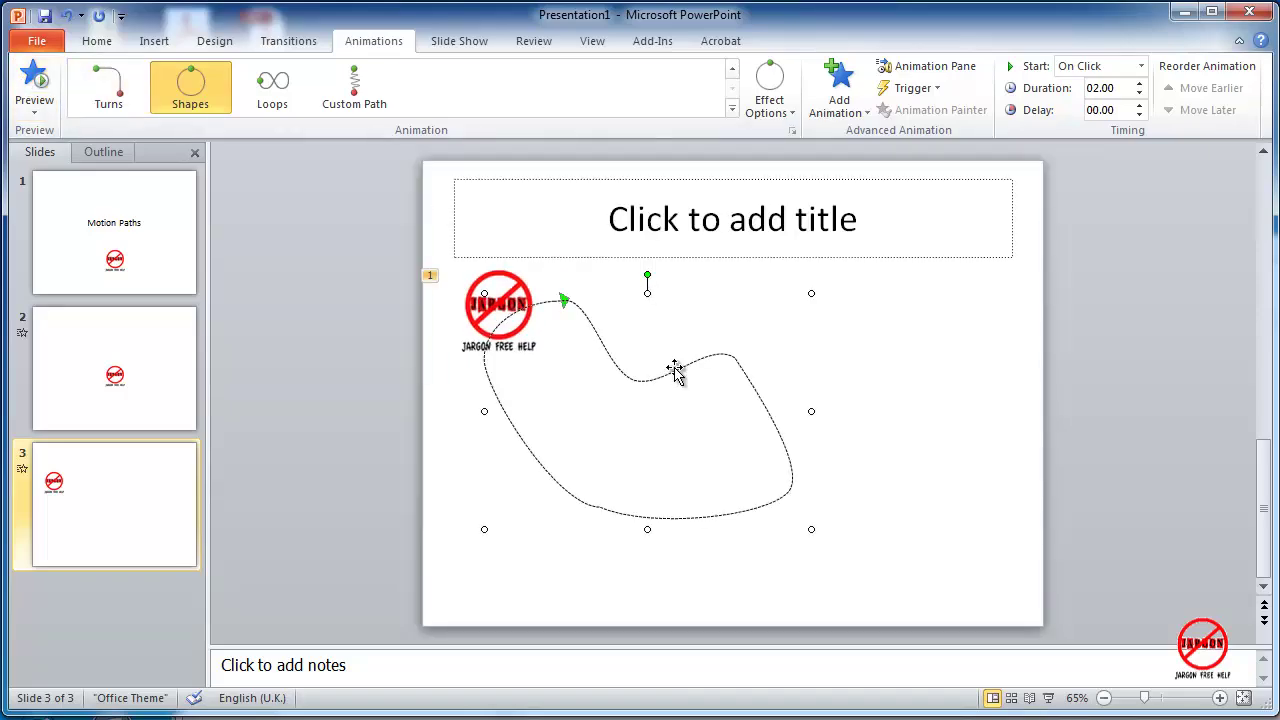
In the Animation Pane, set the logo animation's duration to 5 seconds (Very Slow)
{"action": "left_click", "coordinate": [918, 70]}
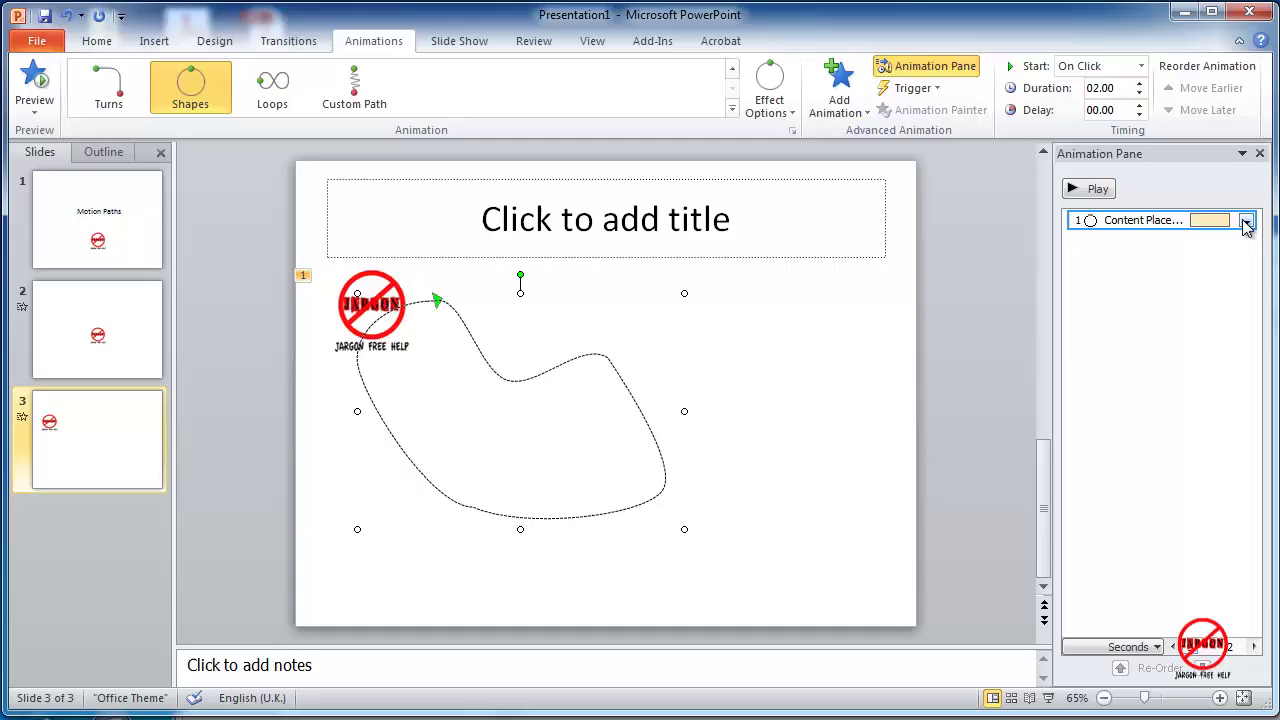
{"action": "left_click", "coordinate": [1246, 221]}
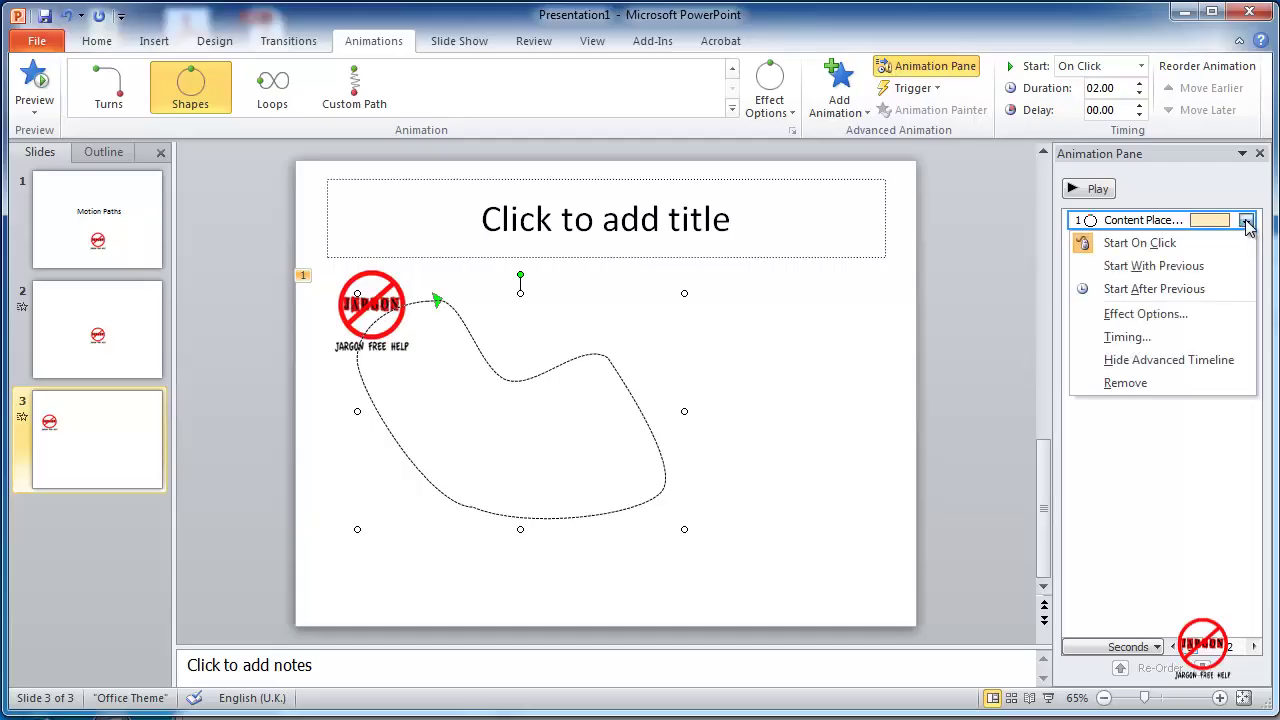
{"action": "left_click", "coordinate": [1176, 340]}
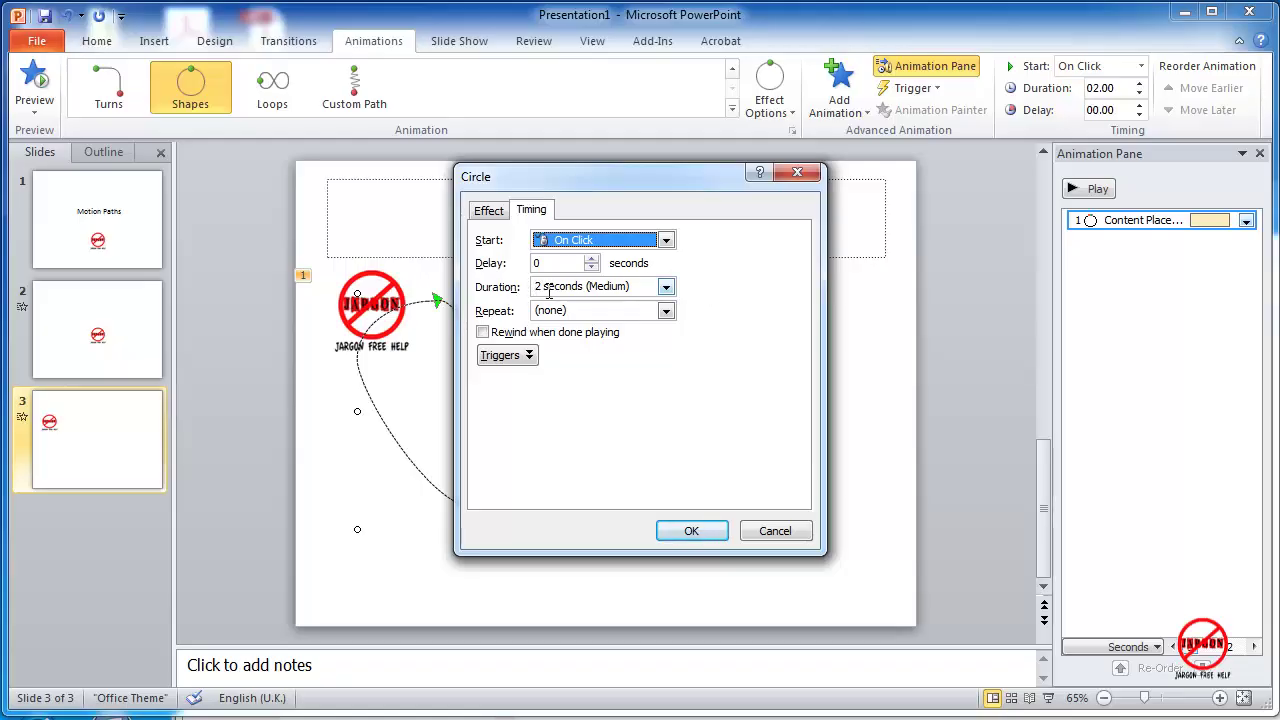
{"action": "left_click", "coordinate": [665, 288]}
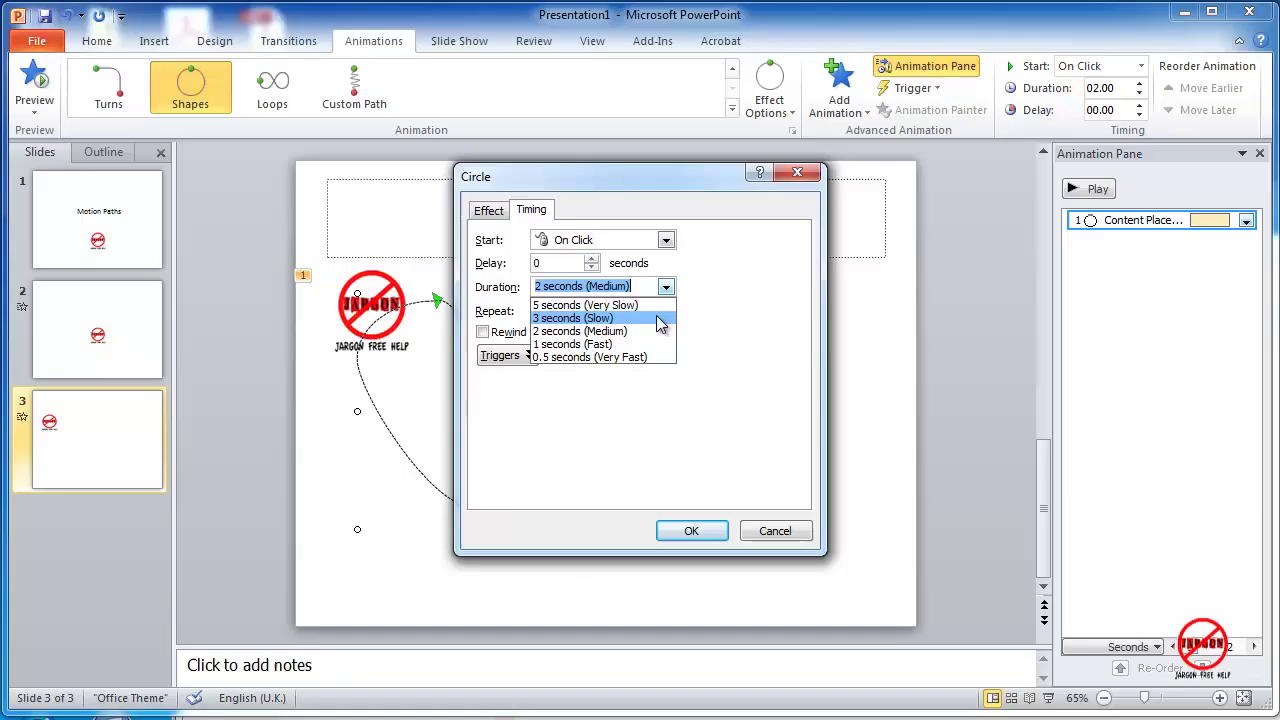
{"action": "left_click", "coordinate": [662, 305]}
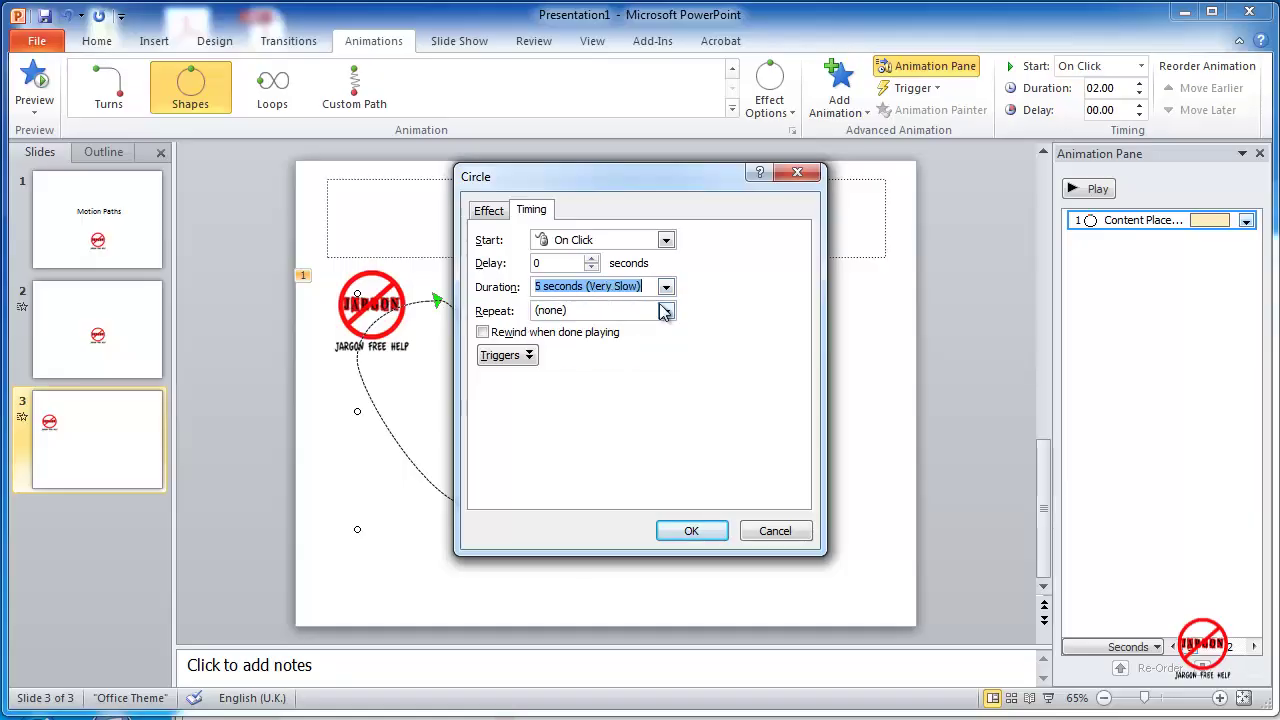
{"action": "left_click", "coordinate": [692, 531]}
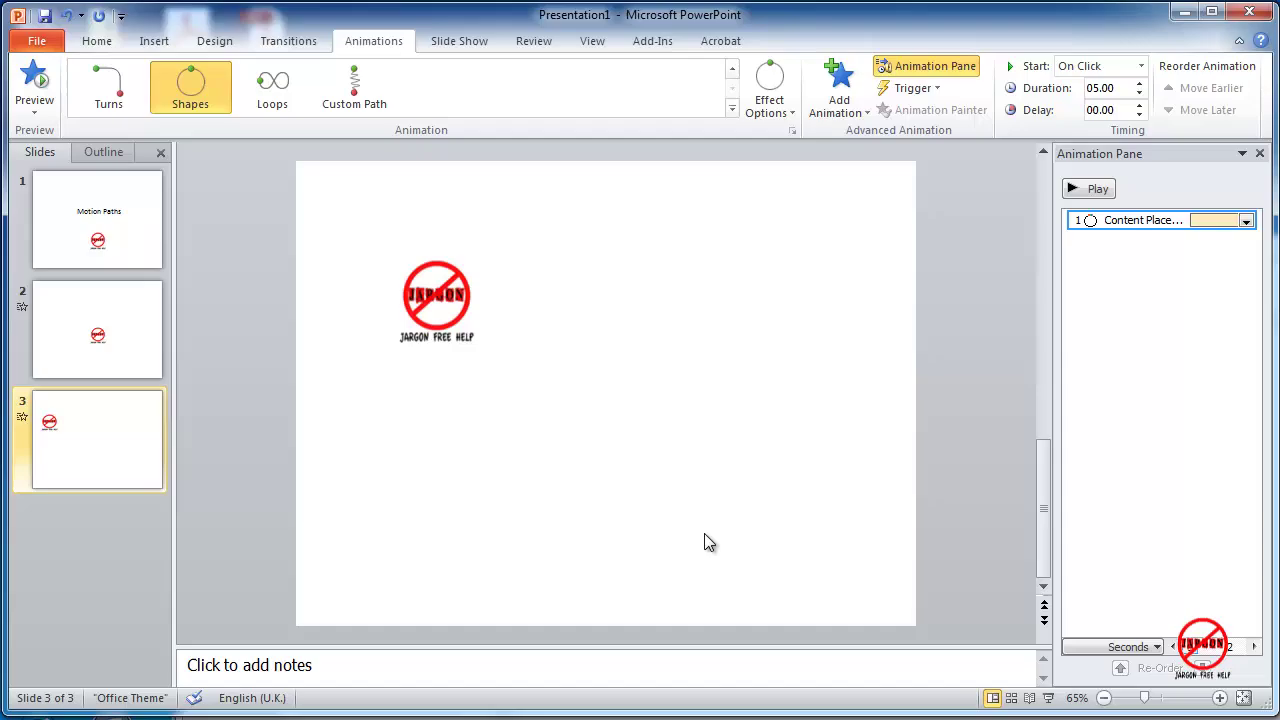
{"action": "left_click", "coordinate": [1245, 222]}
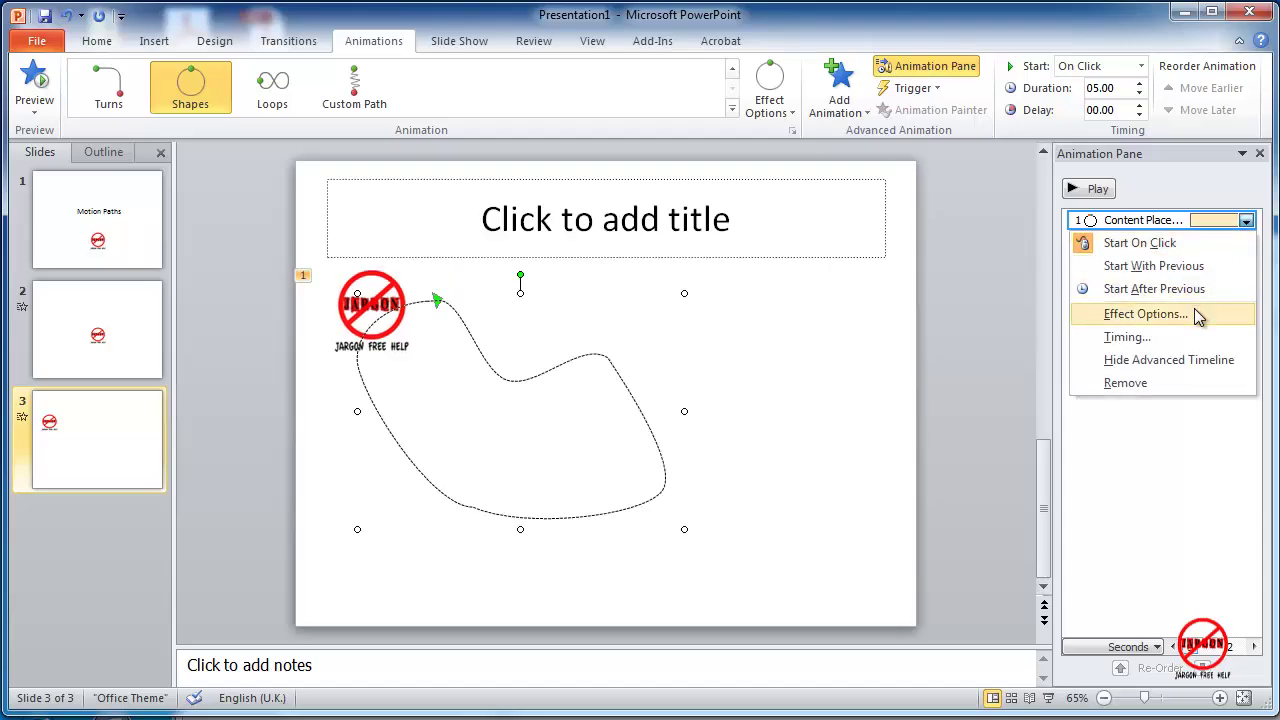
Turn on Auto-reverse for the path animation and reset its duration to 2 seconds (Medium)
{"action": "left_click", "coordinate": [1196, 314]}
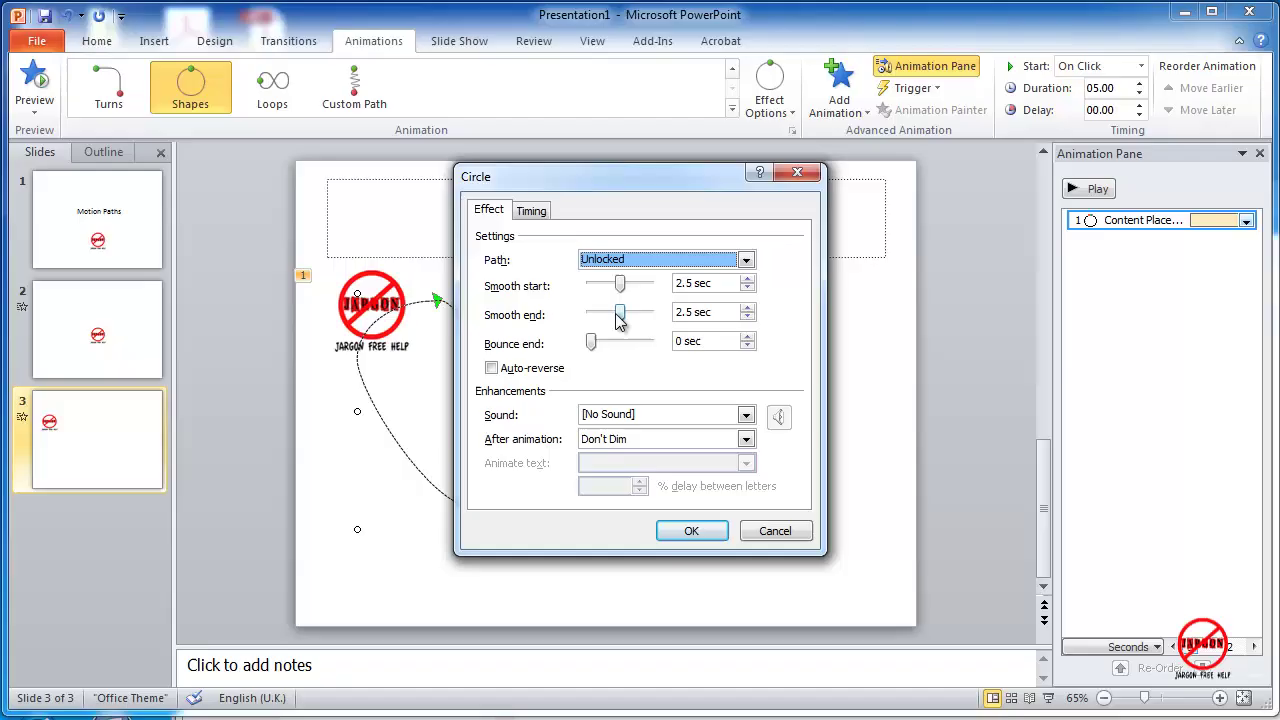
{"action": "left_click", "coordinate": [492, 368]}
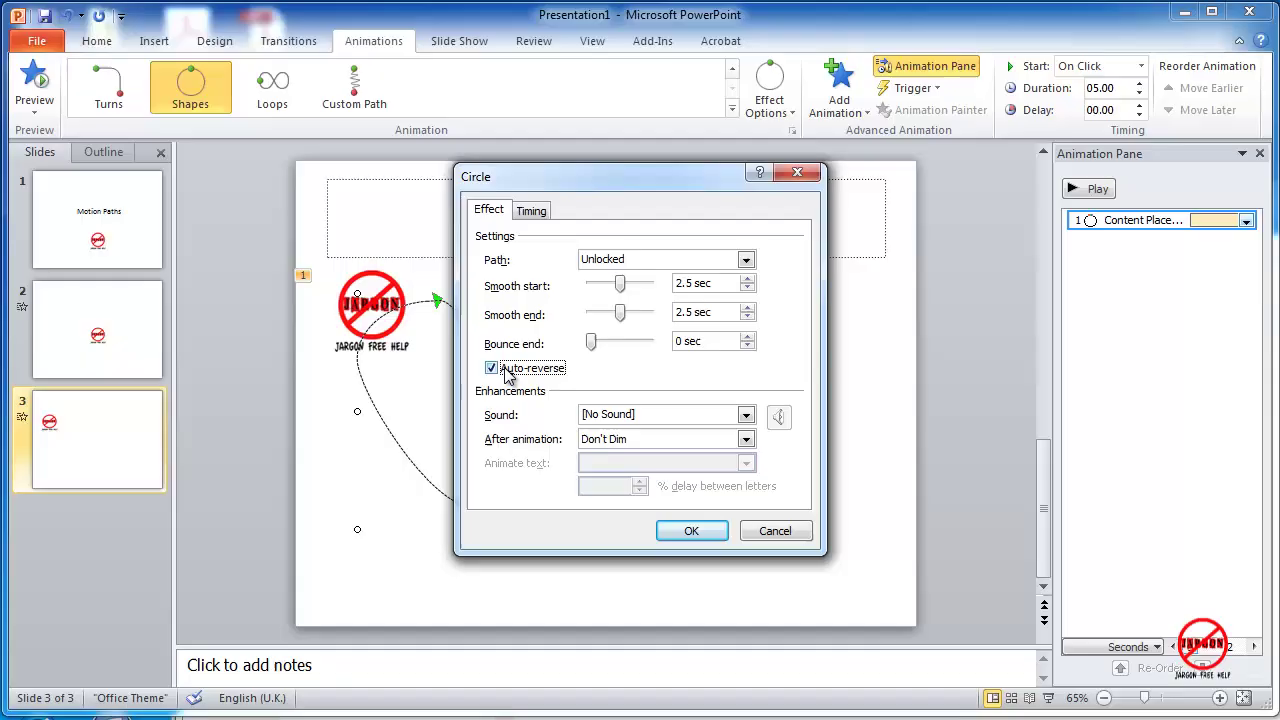
{"action": "left_click", "coordinate": [543, 215]}
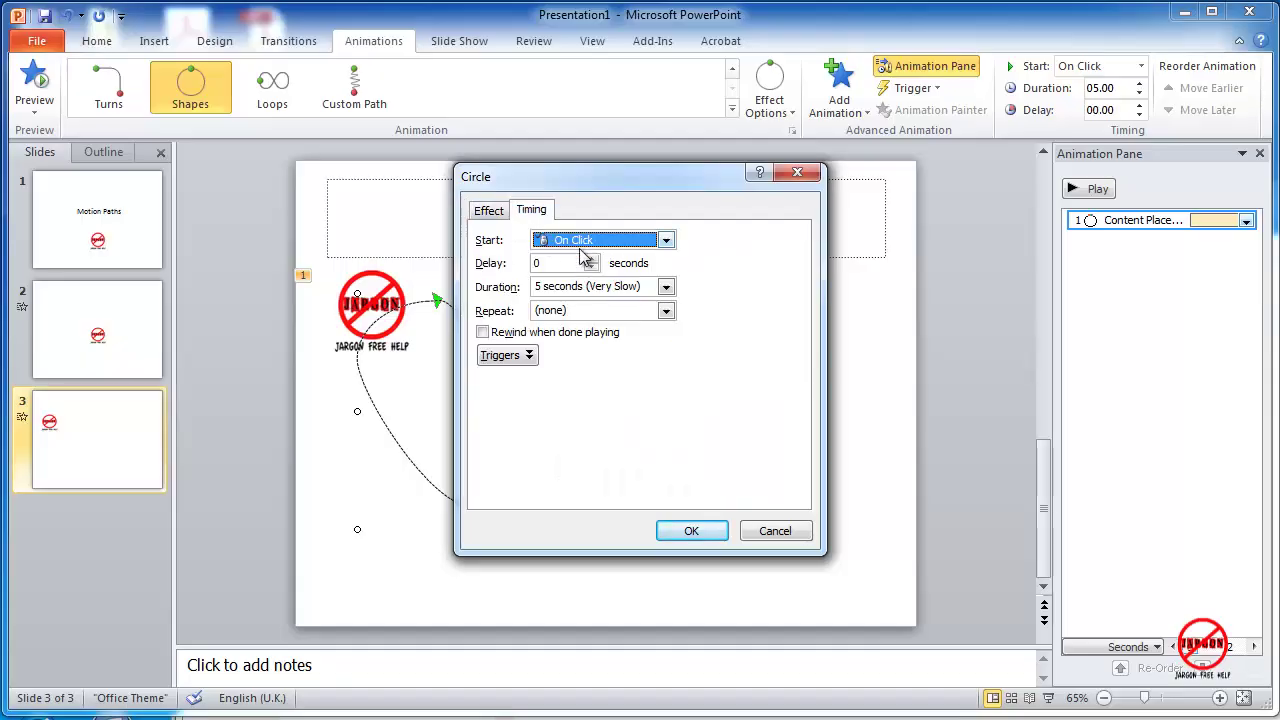
{"action": "left_click", "coordinate": [665, 287]}
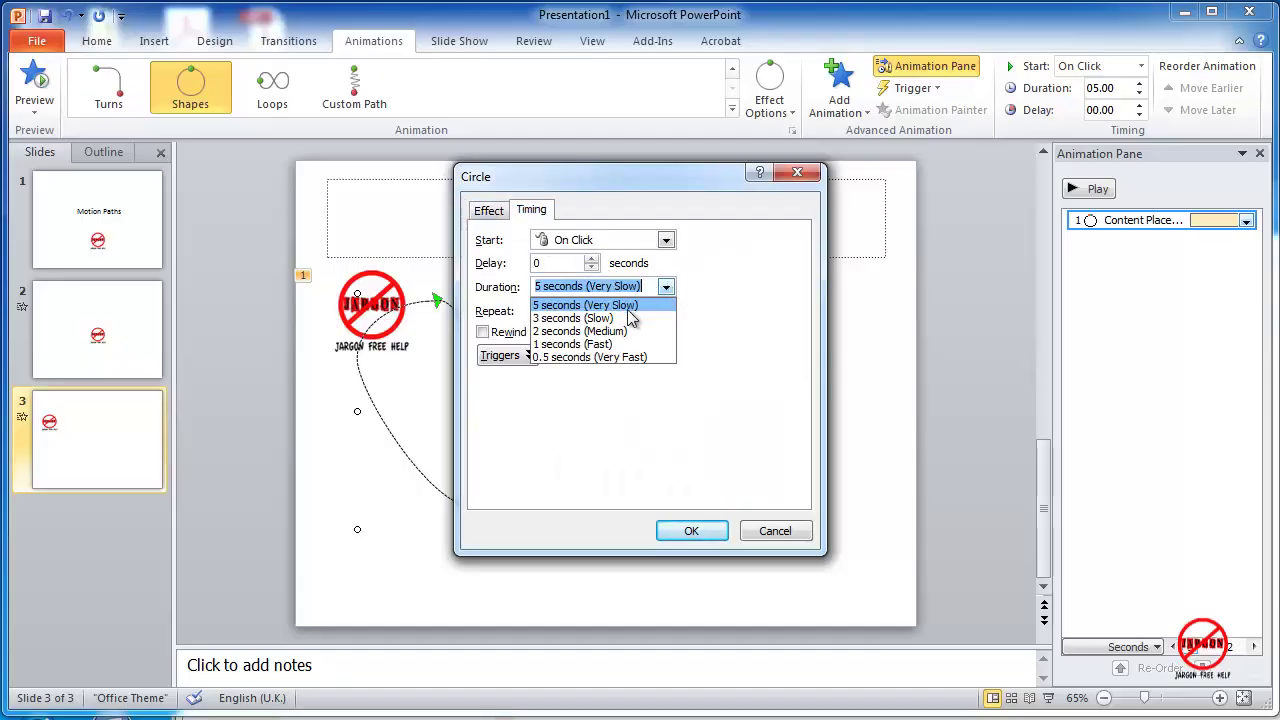
{"action": "left_click", "coordinate": [628, 340]}
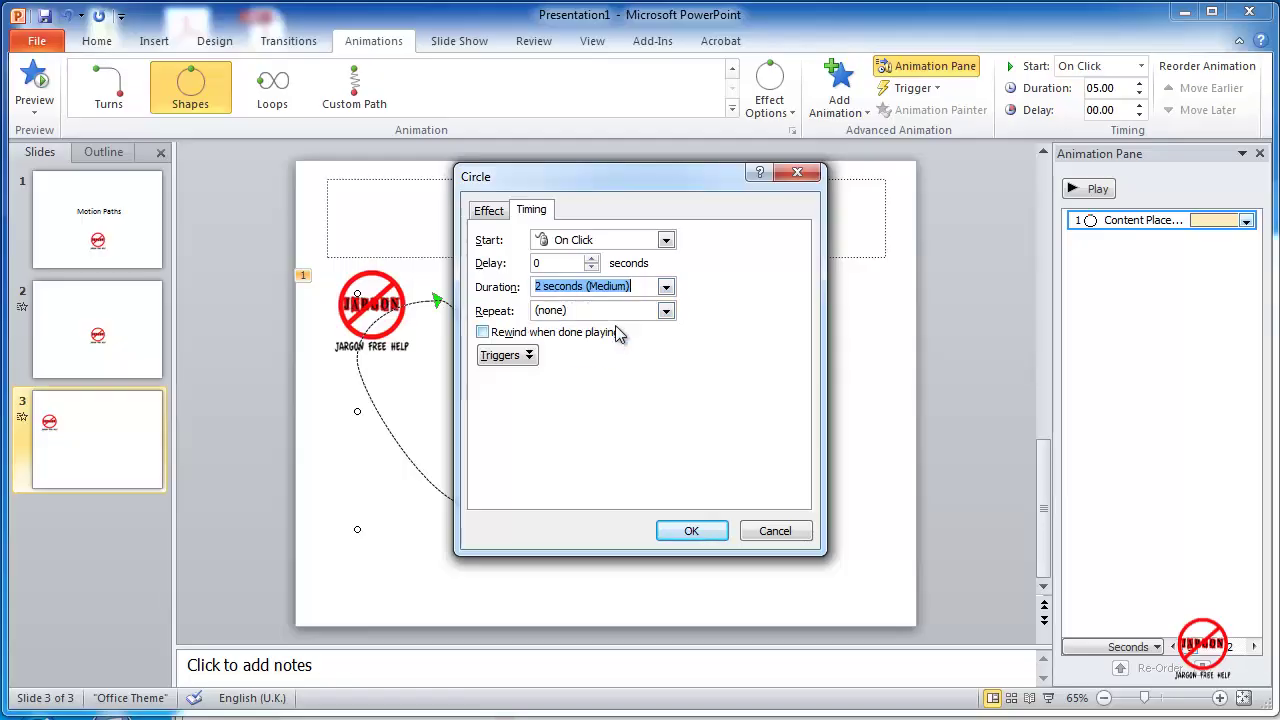
{"action": "left_click", "coordinate": [680, 531]}
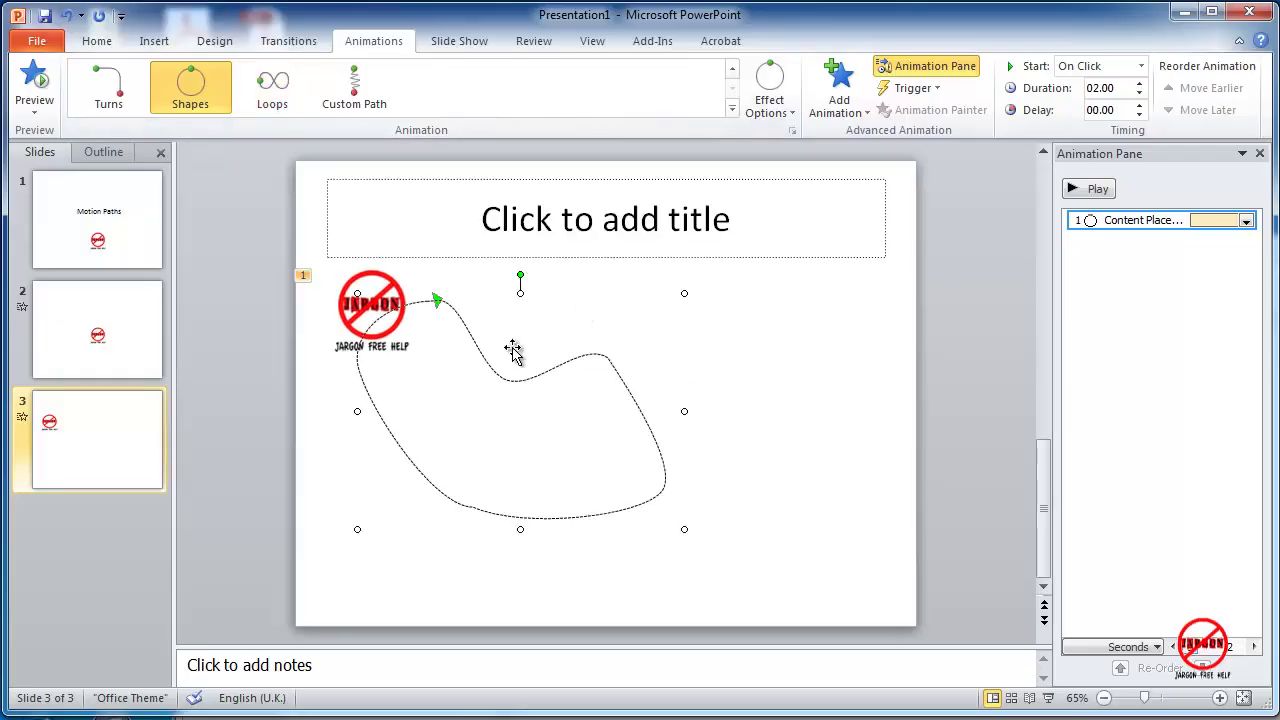
Add slide 4 with the jargon_free_help_logo picture moved to its upper left
{"action": "left_click", "coordinate": [108, 42]}
{"action": "left_click", "coordinate": [180, 85]}
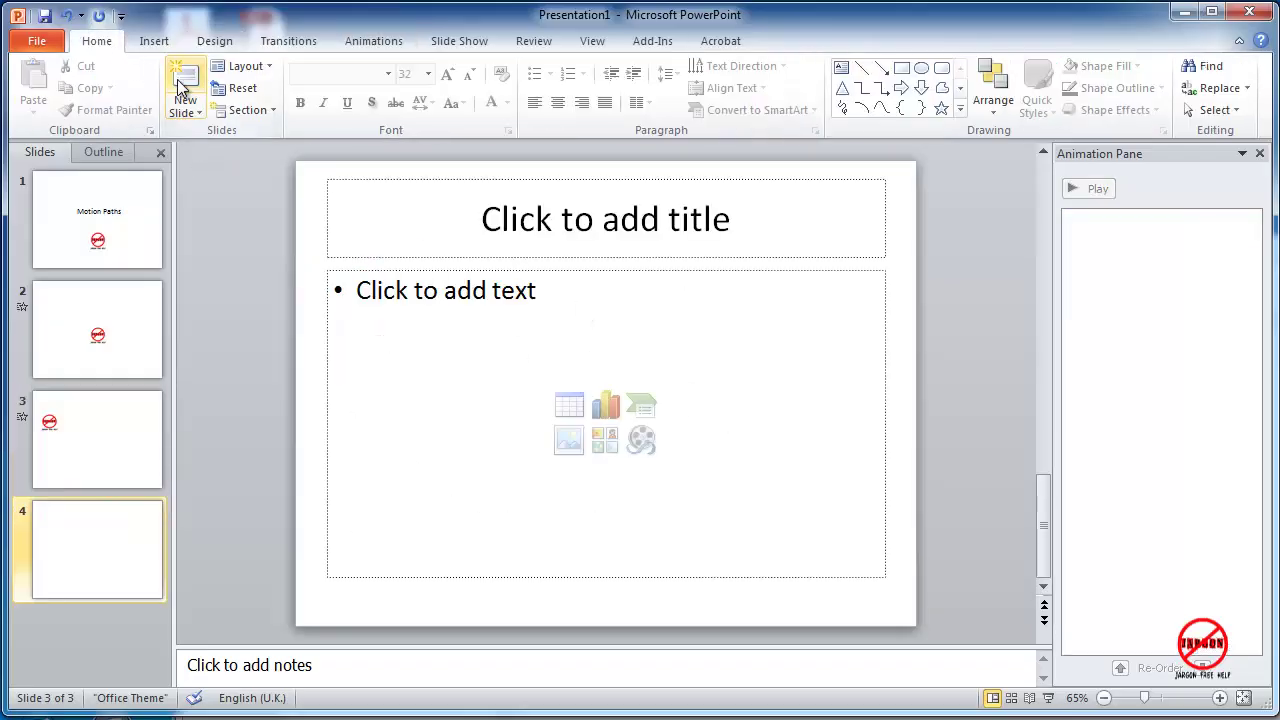
{"action": "left_click", "coordinate": [574, 444]}
{"action": "double_click", "coordinate": [1134, 214]}
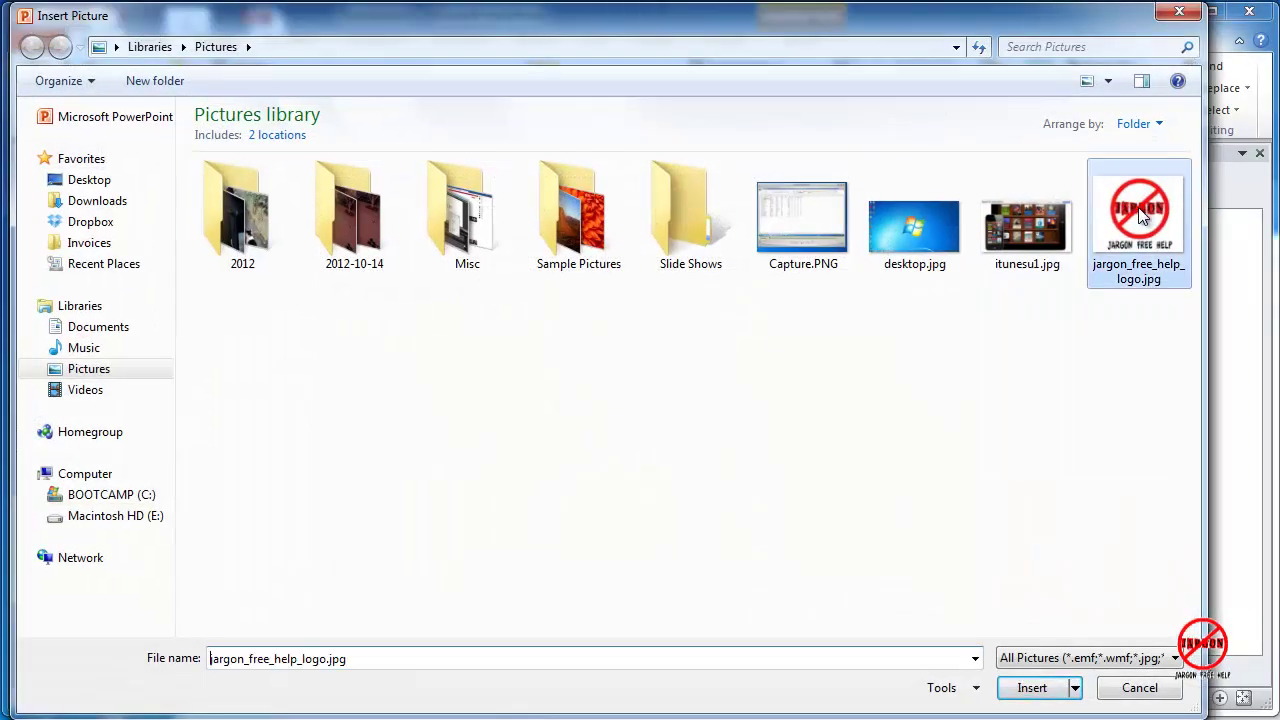
{"action": "left_click_drag", "start_coordinate": [588, 424], "coordinate": [376, 329]}
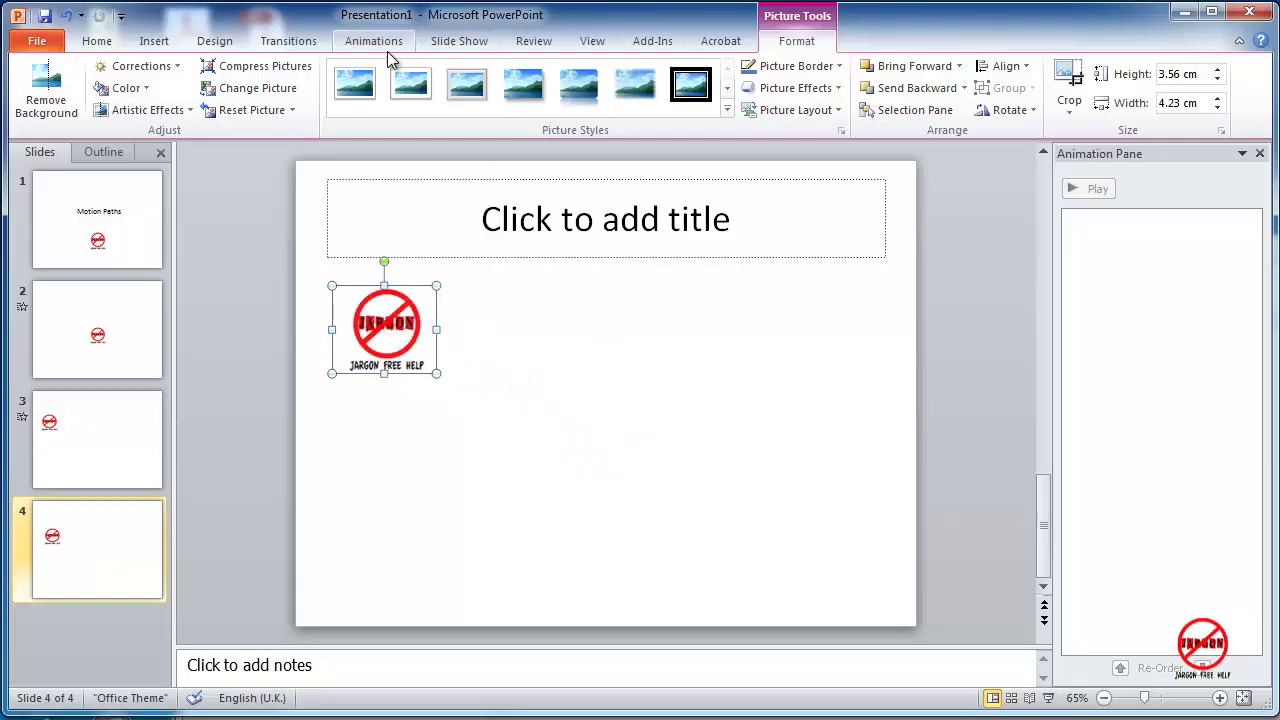
Choose the Custom Path motion path for the slide 4 logo
{"action": "left_click", "coordinate": [389, 50]}
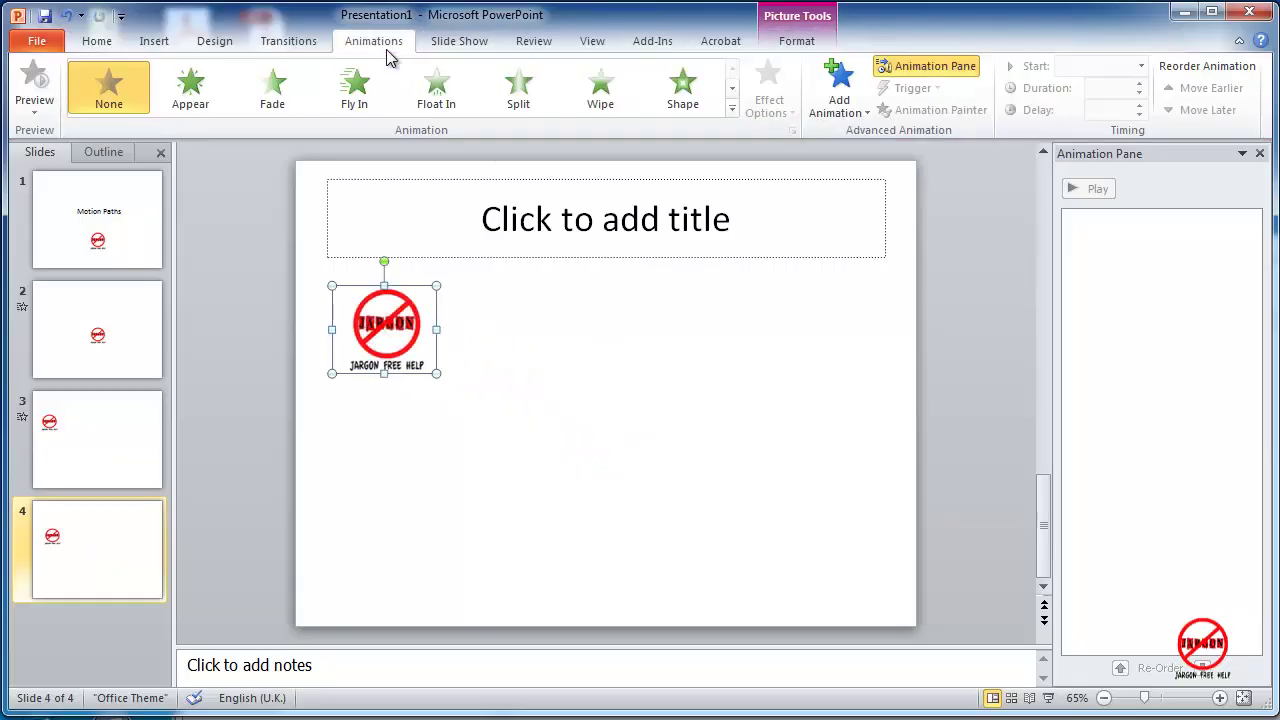
{"action": "left_click", "coordinate": [732, 109]}
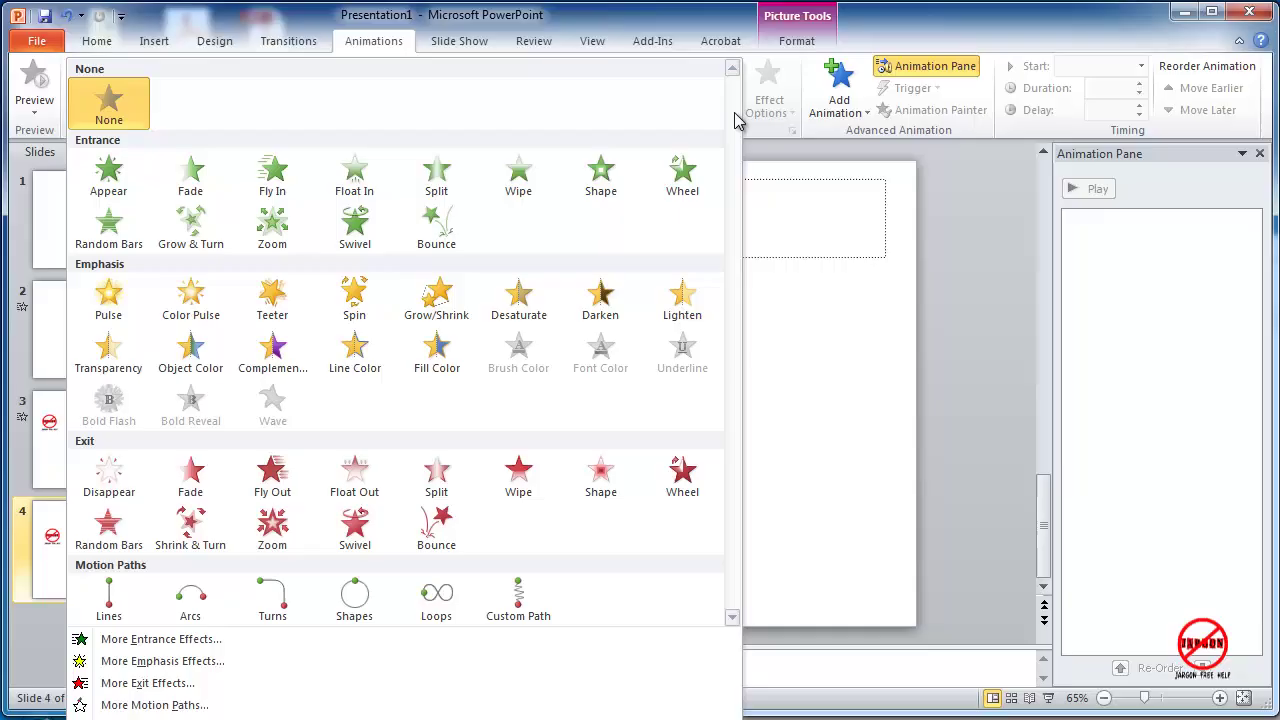
{"action": "left_click", "coordinate": [518, 597]}
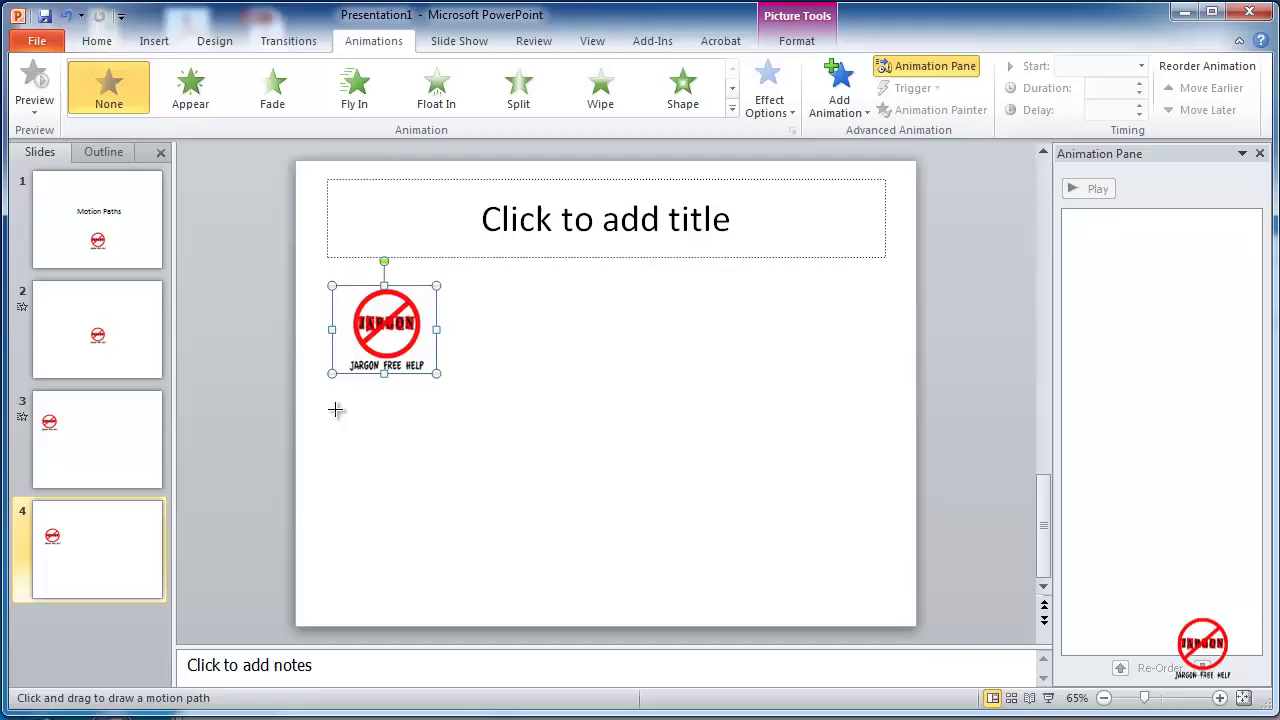
Draw a freehand wavy, looping path from the left edge, ending with a straight segment mid-slide
{"action": "mouse_move", "coordinate": [338, 404]}
{"action": "left_mouse_down"}
{"action": "mouse_move", "coordinate": [392, 432]}
{"action": "mouse_move", "coordinate": [508, 402]}
{"action": "mouse_move", "coordinate": [521, 471]}
{"action": "mouse_move", "coordinate": [504, 534]}
{"action": "mouse_move", "coordinate": [615, 580]}
{"action": "mouse_move", "coordinate": [821, 546]}
{"action": "mouse_move", "coordinate": [724, 430]}
{"action": "mouse_move", "coordinate": [834, 417]}
{"action": "mouse_move", "coordinate": [746, 297]}
{"action": "mouse_move", "coordinate": [783, 320]}
{"action": "mouse_move", "coordinate": [752, 282]}
{"action": "mouse_move", "coordinate": [554, 274]}
{"action": "mouse_move", "coordinate": [469, 297]}
{"action": "mouse_move", "coordinate": [460, 317]}
{"action": "left_mouse_up"}
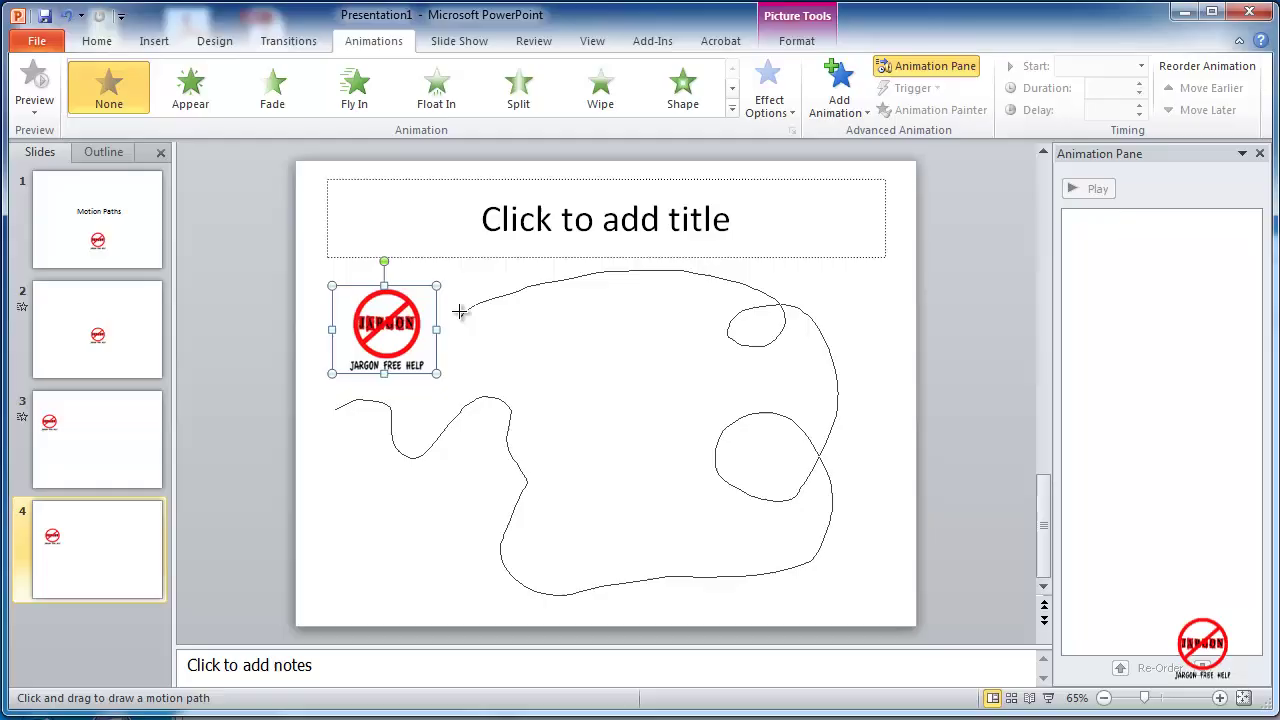
{"action": "left_click", "coordinate": [606, 388]}
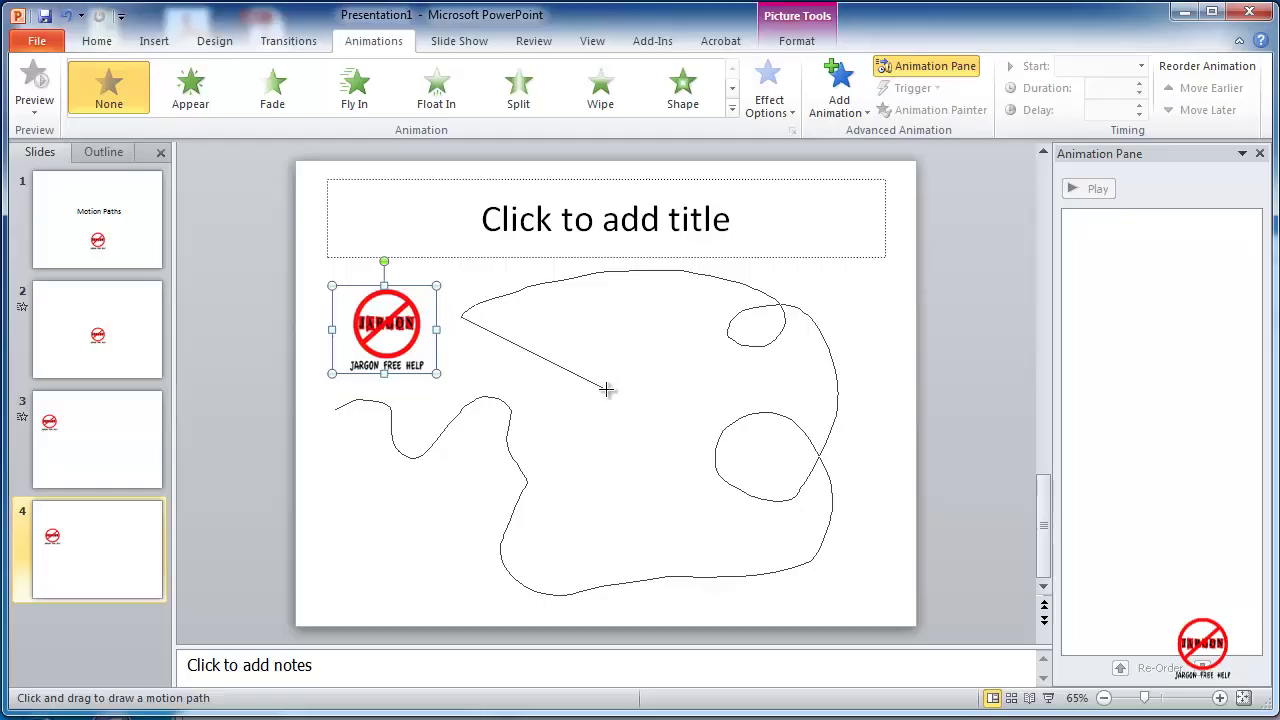
{"action": "double_click", "coordinate": [549, 386]}
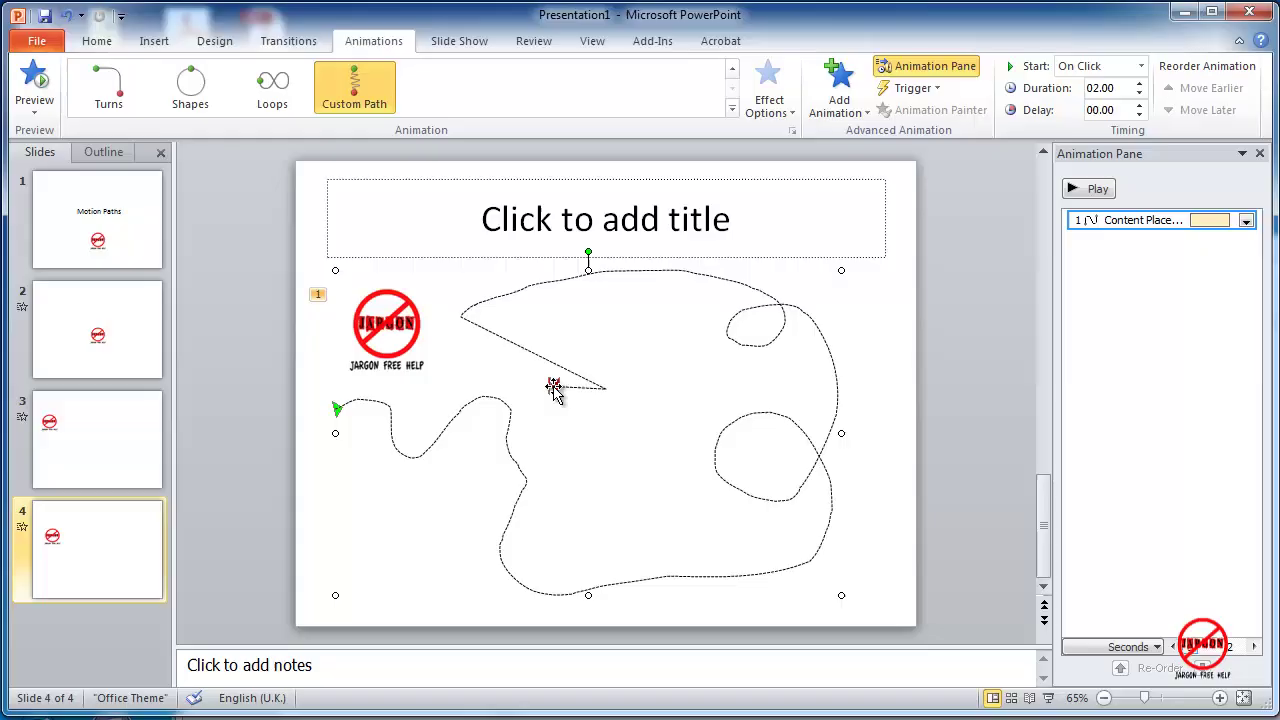
Enter Edit Points on the custom path and pull the small upper loop into a sharp point
{"action": "left_click", "coordinate": [1246, 221]}
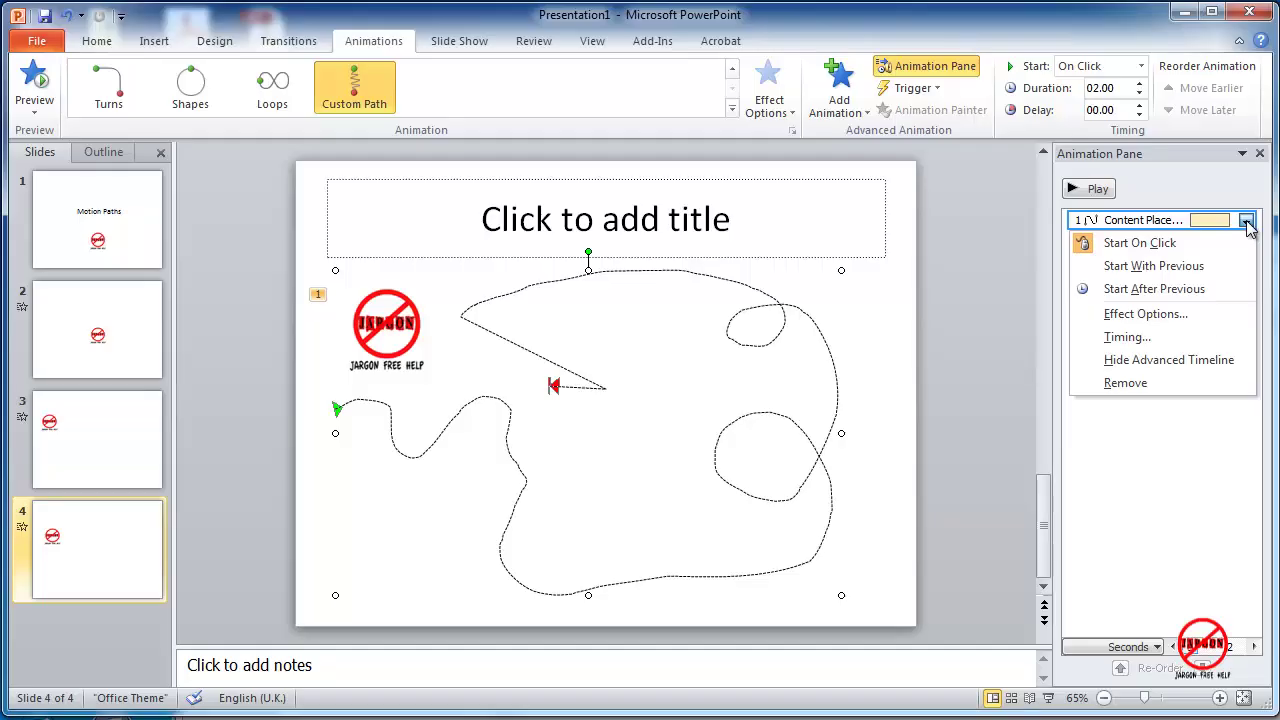
{"action": "left_click", "coordinate": [1246, 222]}
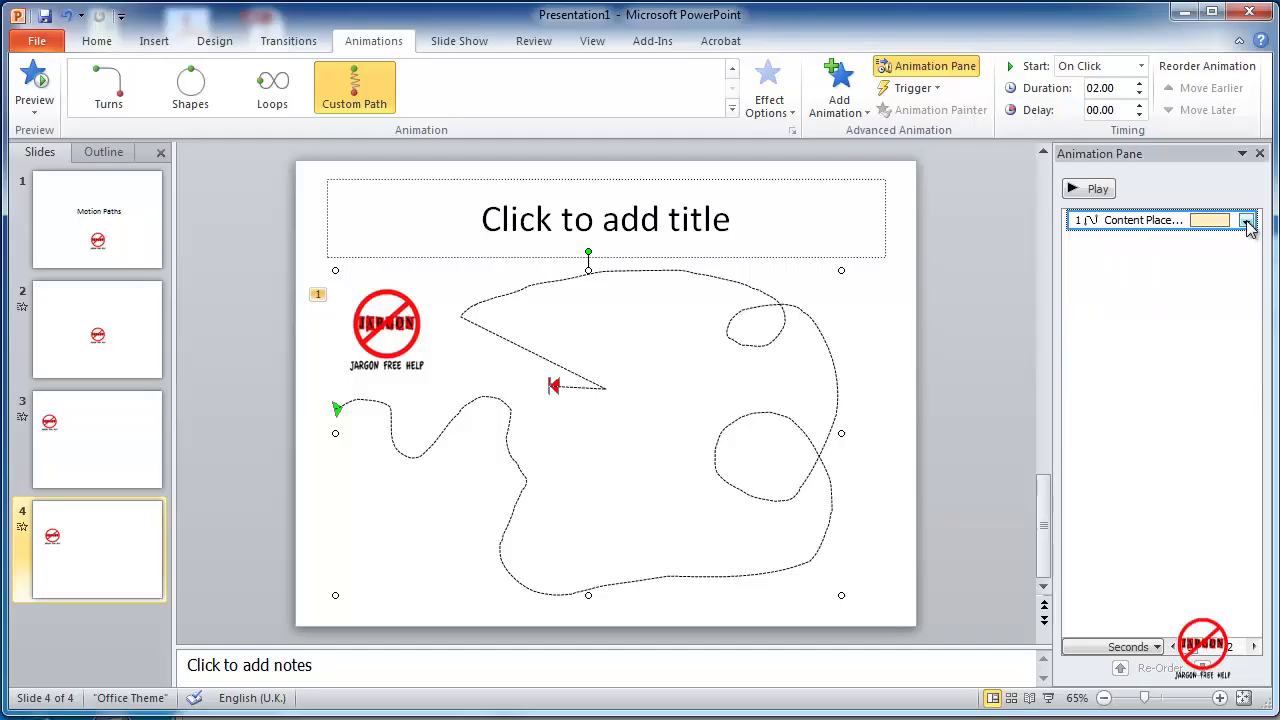
{"action": "right_click", "coordinate": [766, 346]}
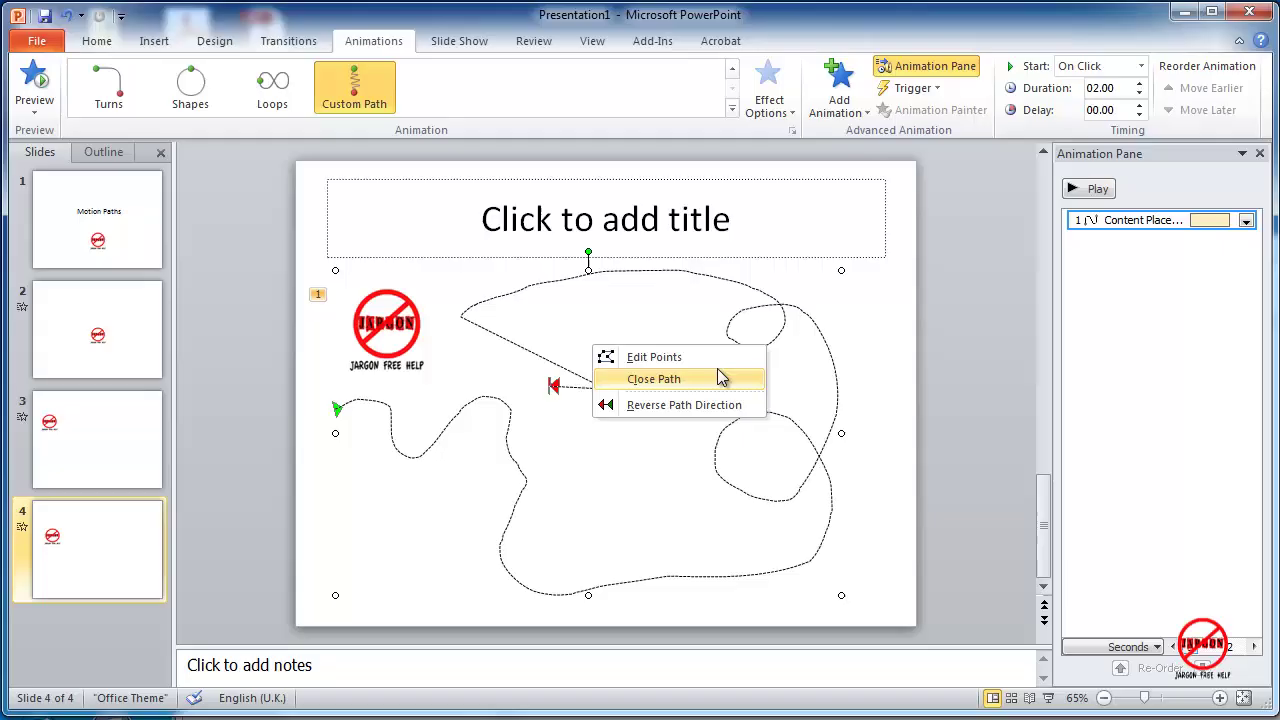
{"action": "left_click", "coordinate": [654, 357]}
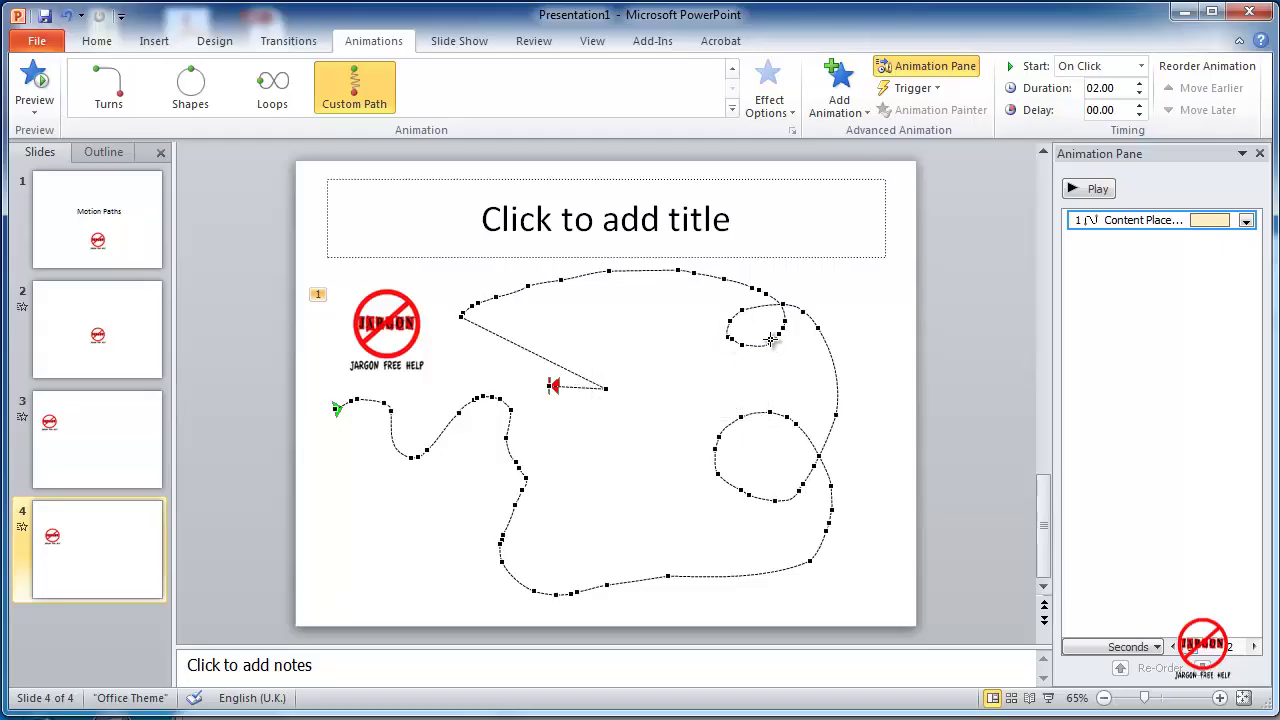
{"action": "left_click_drag", "start_coordinate": [770, 345], "coordinate": [726, 308]}
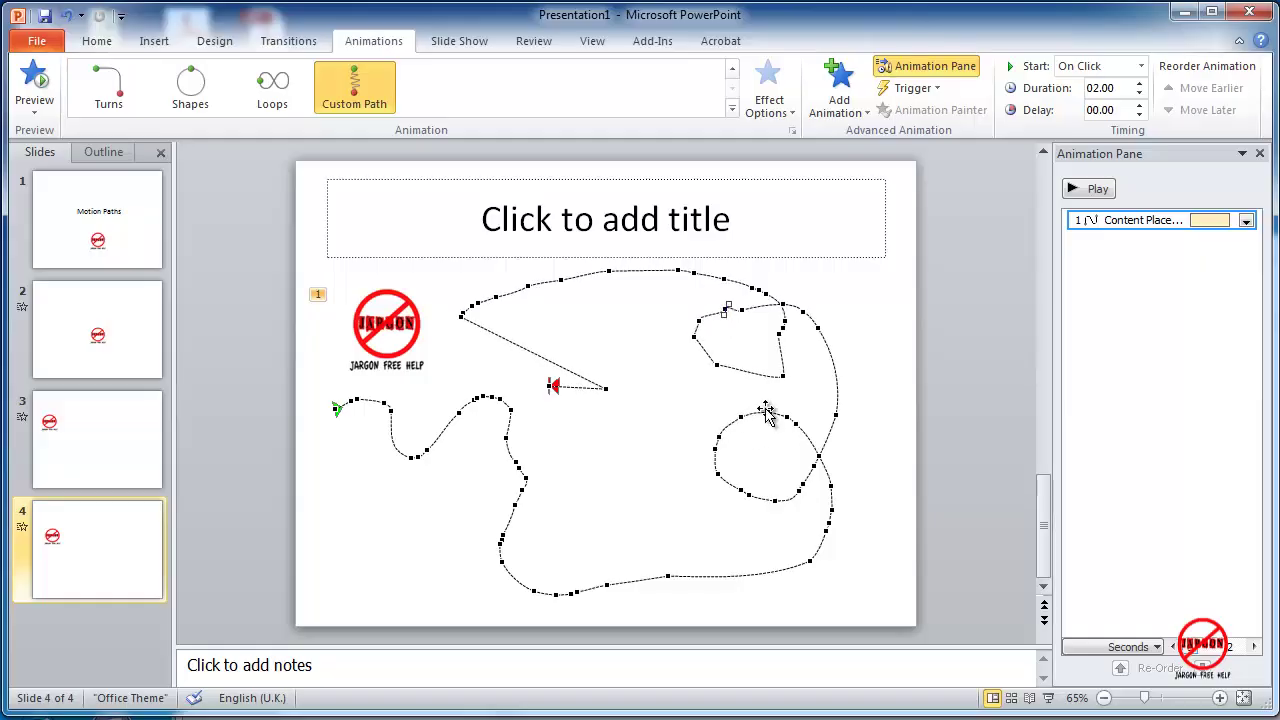
Reshape the lower loop by moving its top point left and deleting its tail vertex
{"action": "left_click_drag", "start_coordinate": [768, 411], "coordinate": [737, 465]}
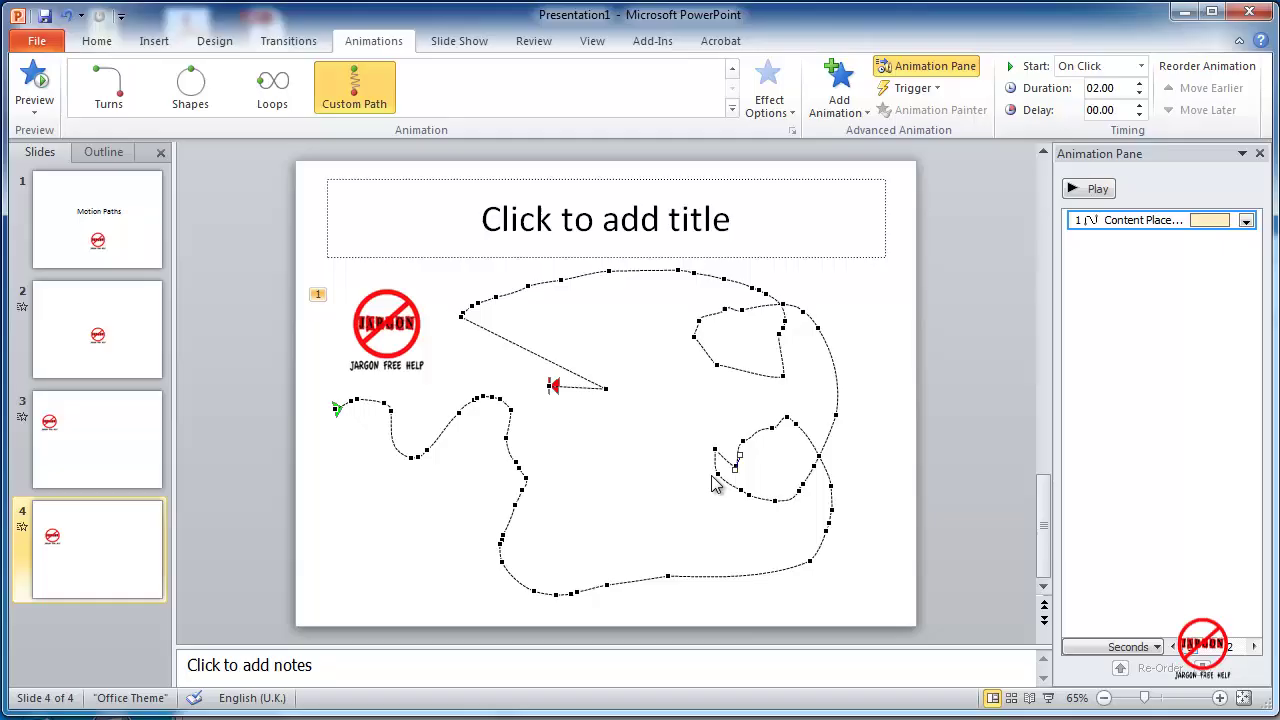
{"action": "left_click", "coordinate": [715, 451]}
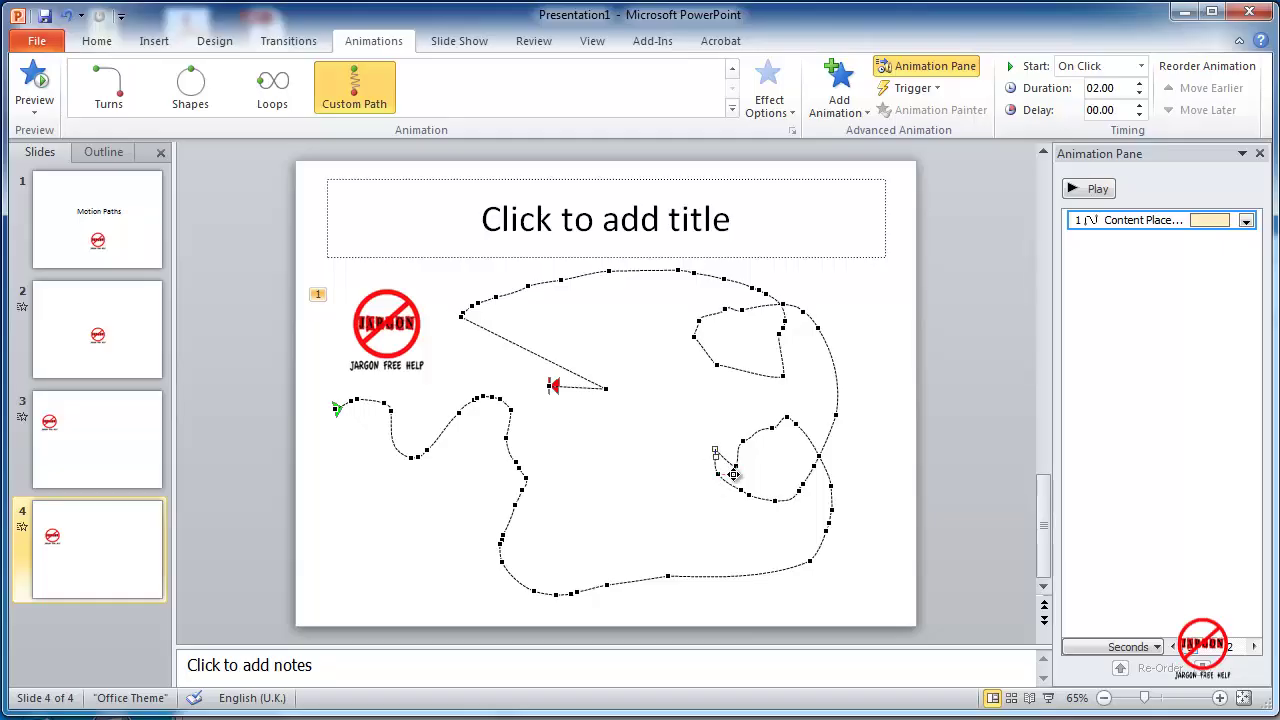
{"action": "key", "text": "Delete"}
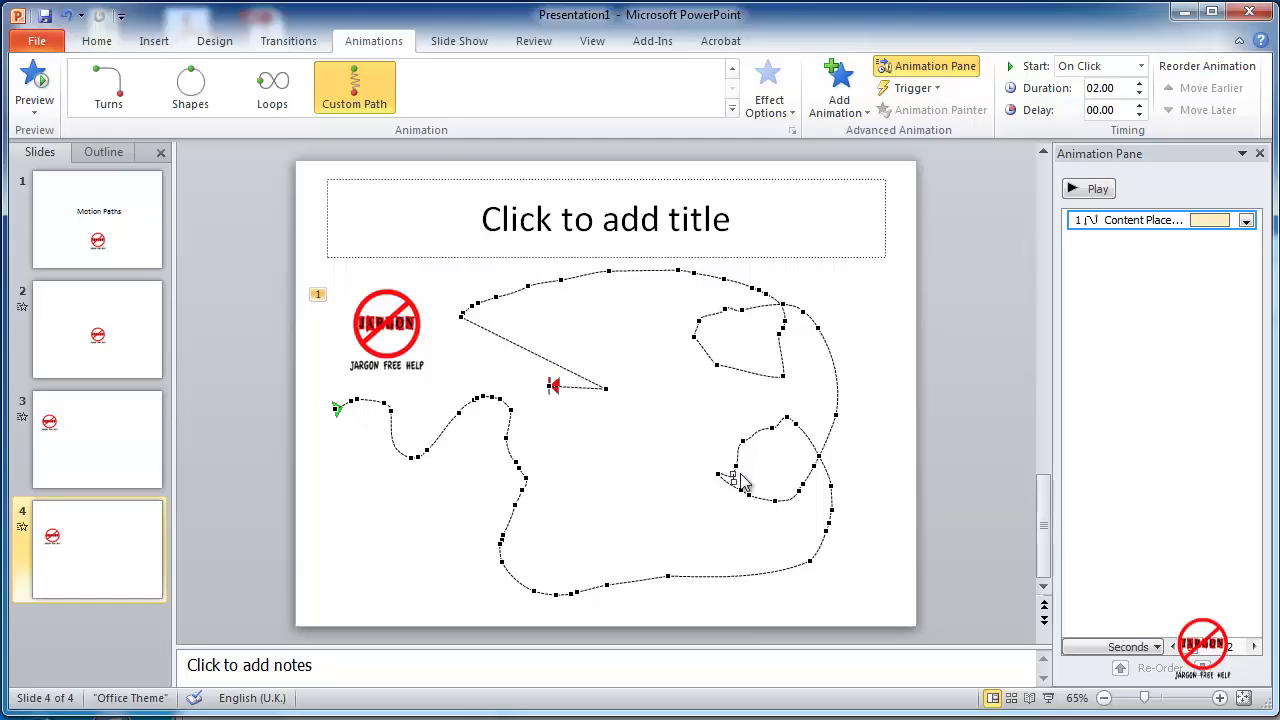
{"action": "left_click", "coordinate": [842, 374]}
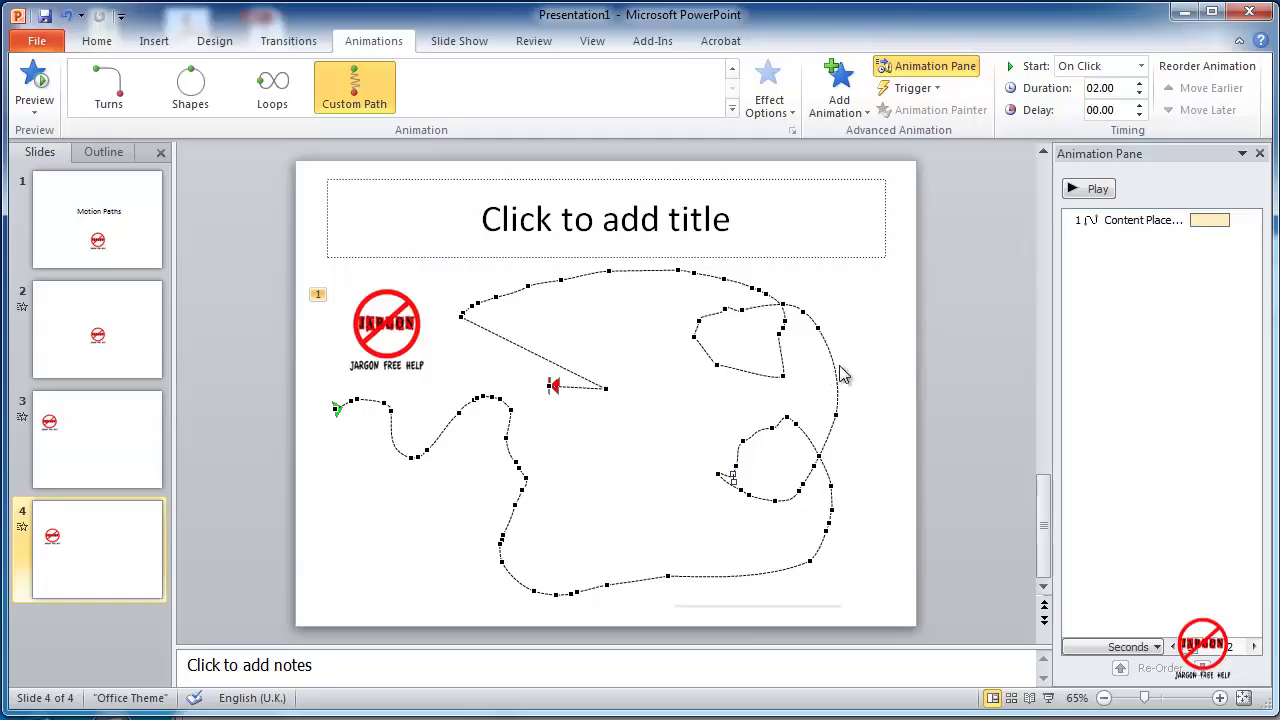
Leave point editing and apply Reverse Path Direction to the logo's motion path
{"action": "right_click", "coordinate": [842, 374]}
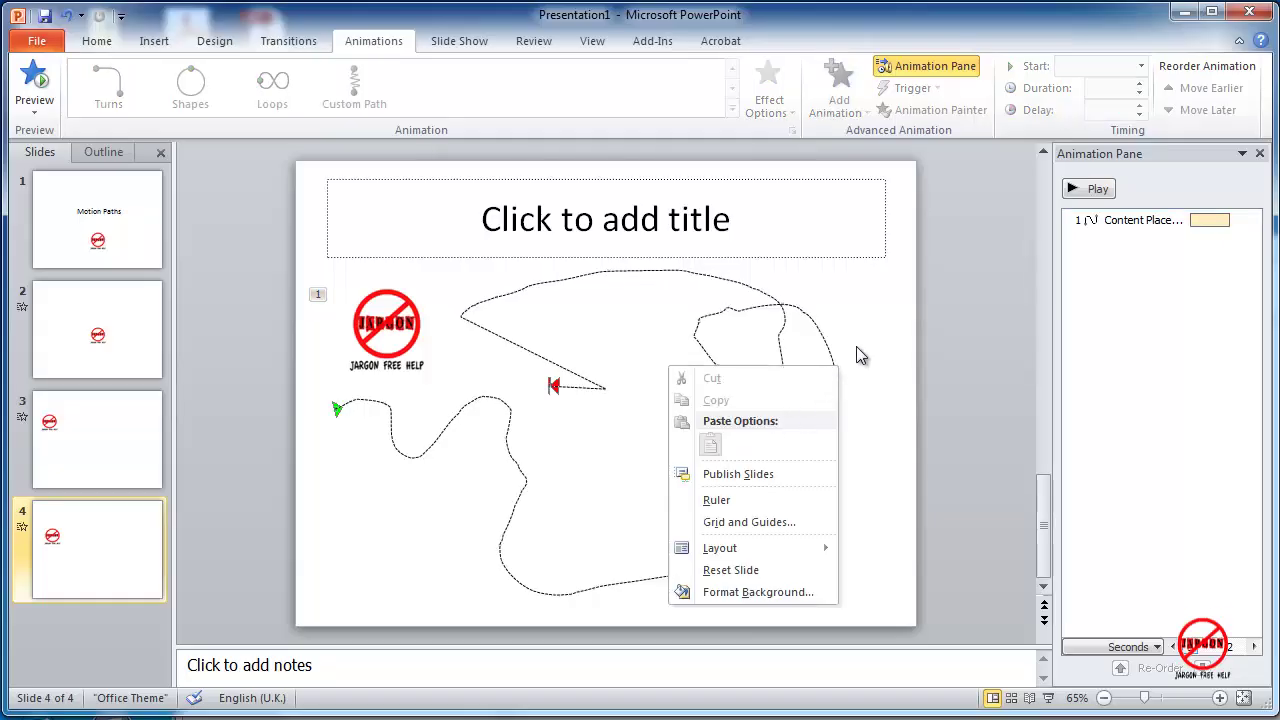
{"action": "left_click", "coordinate": [857, 352]}
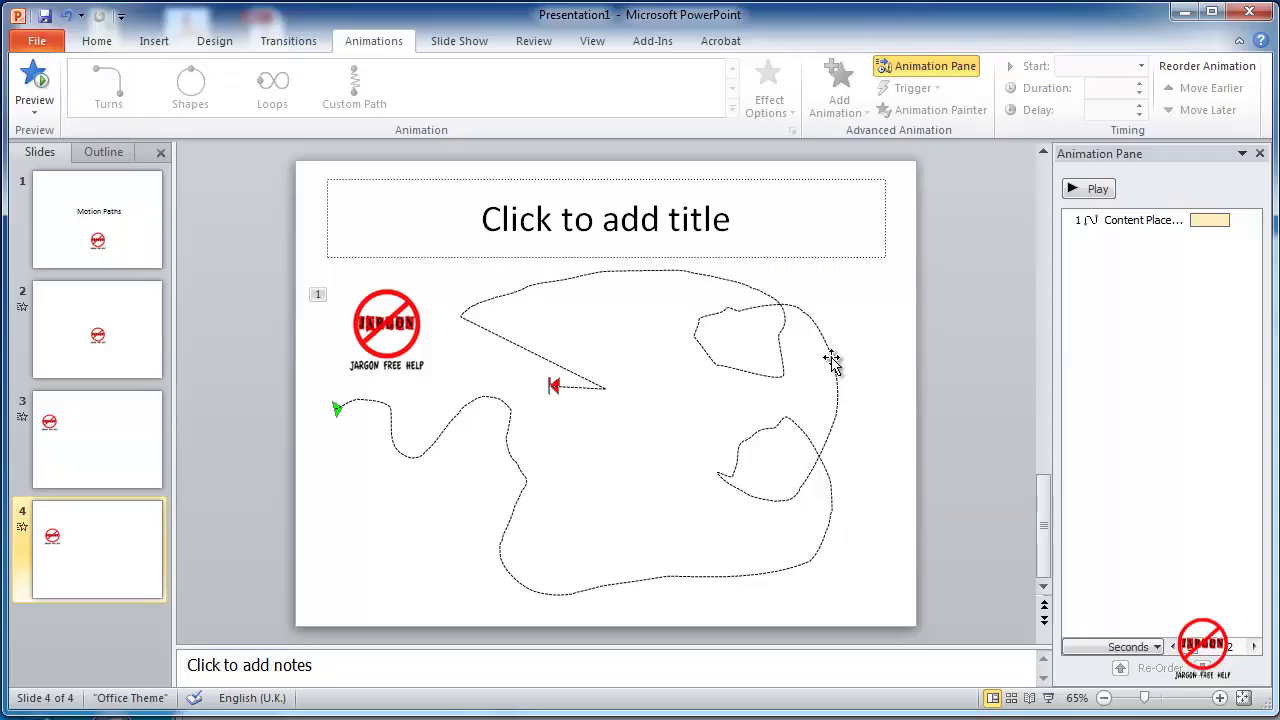
{"action": "left_click", "coordinate": [549, 389]}
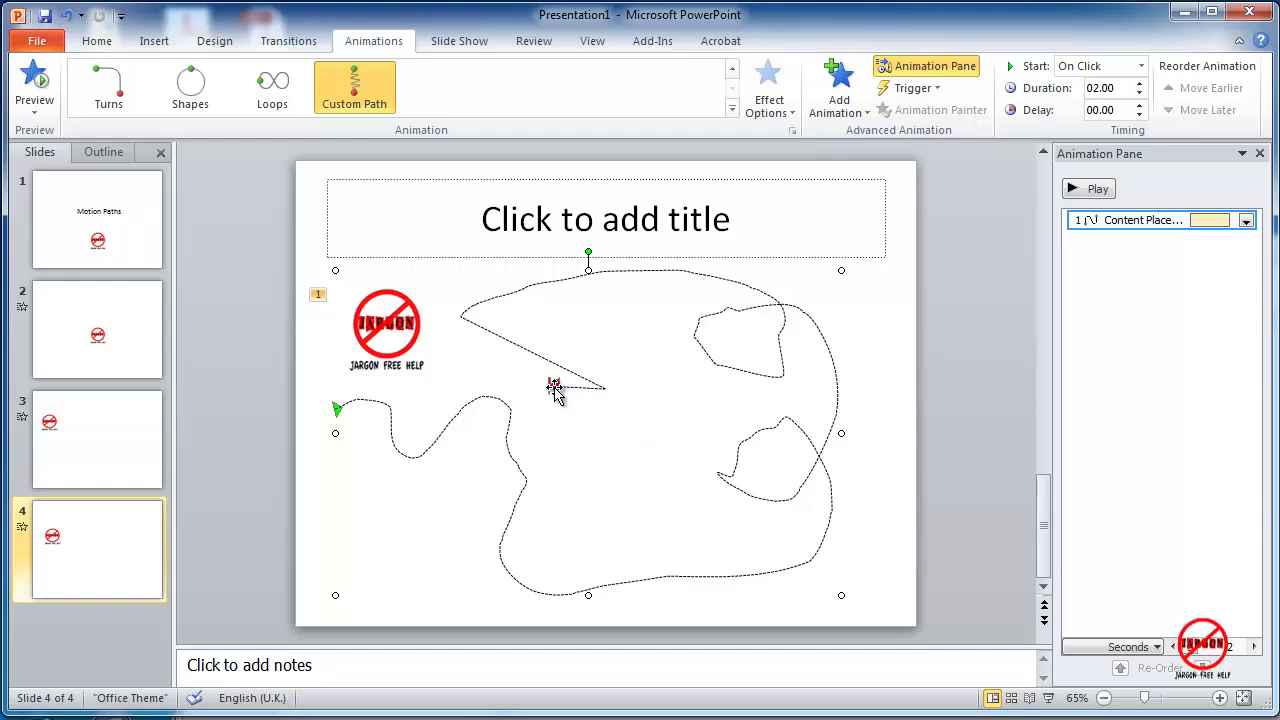
{"action": "right_click", "coordinate": [337, 411]}
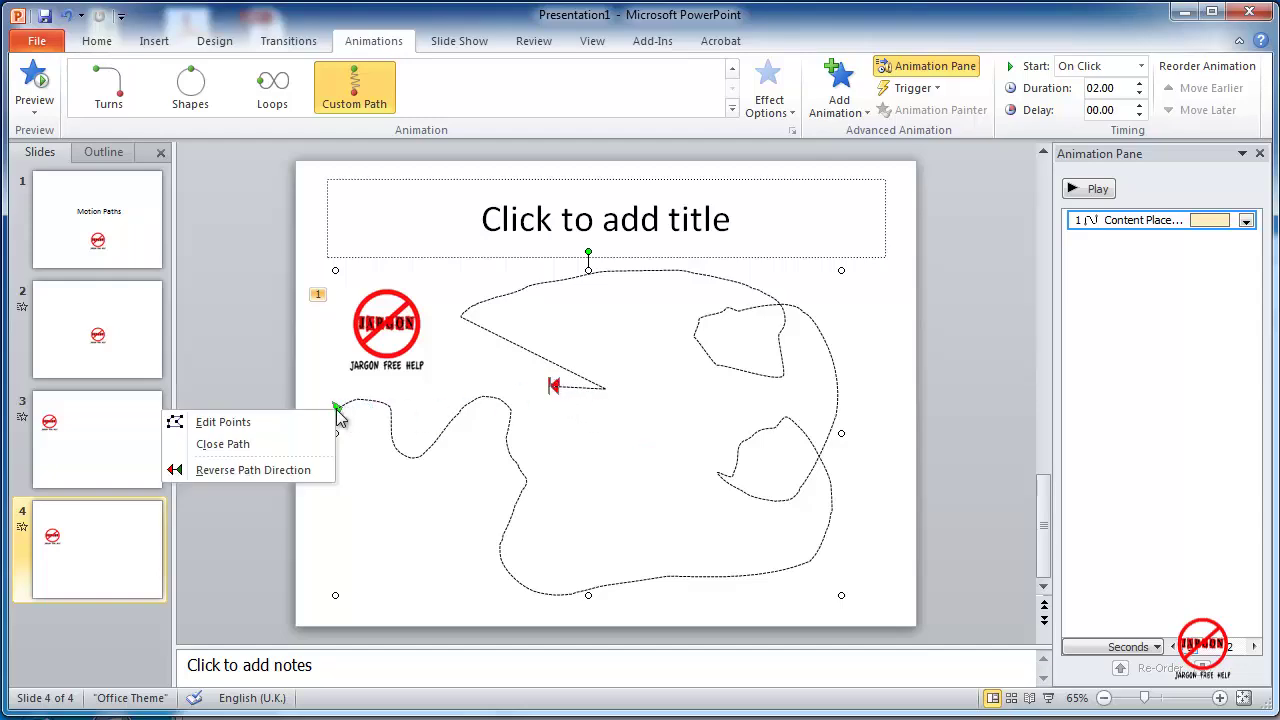
{"action": "left_click", "coordinate": [312, 473]}
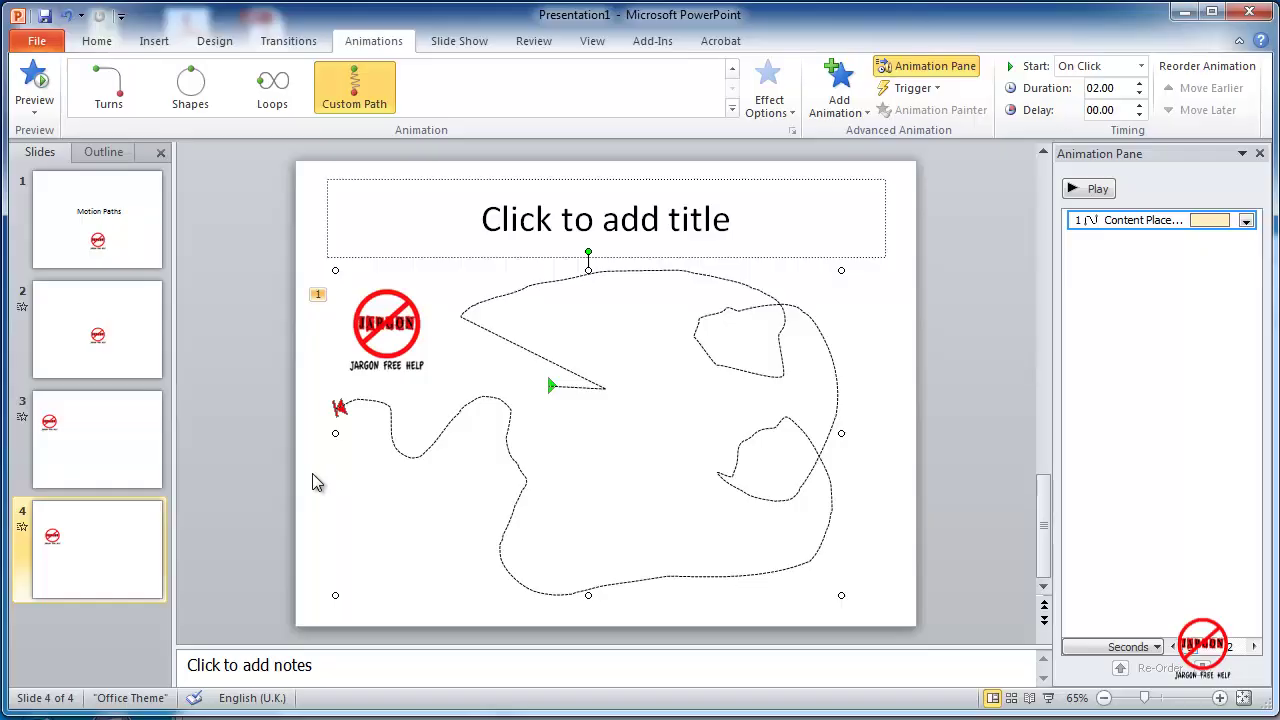
{"action": "left_click", "coordinate": [516, 470]}
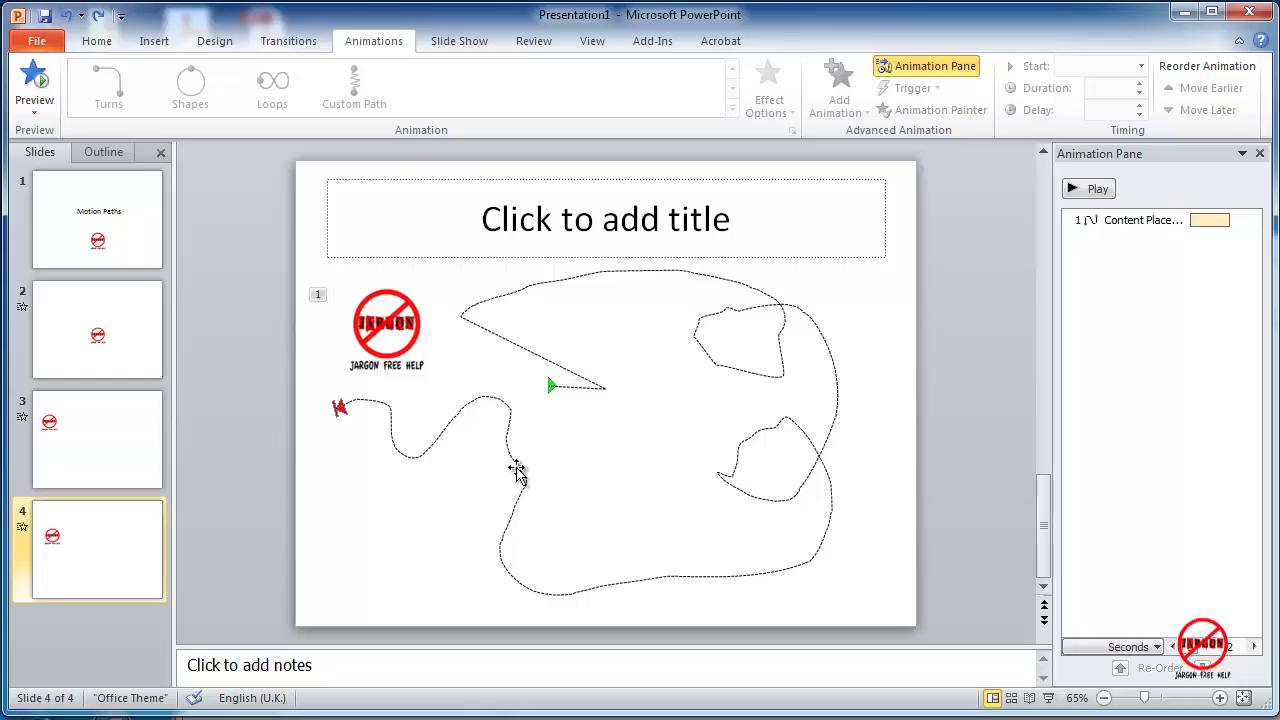
Close the logo's motion path into a loop, reopen it, and nudge it slightly down-left
{"action": "right_click", "coordinate": [516, 470]}
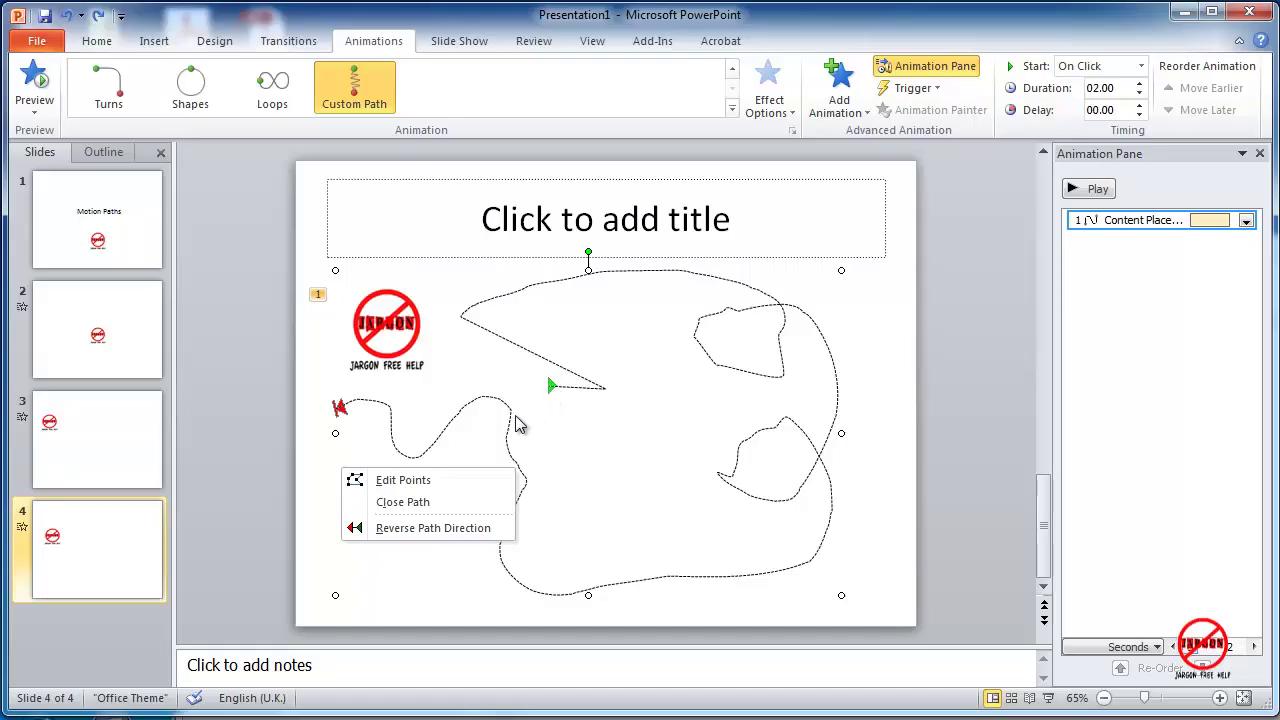
{"action": "left_click", "coordinate": [447, 500]}
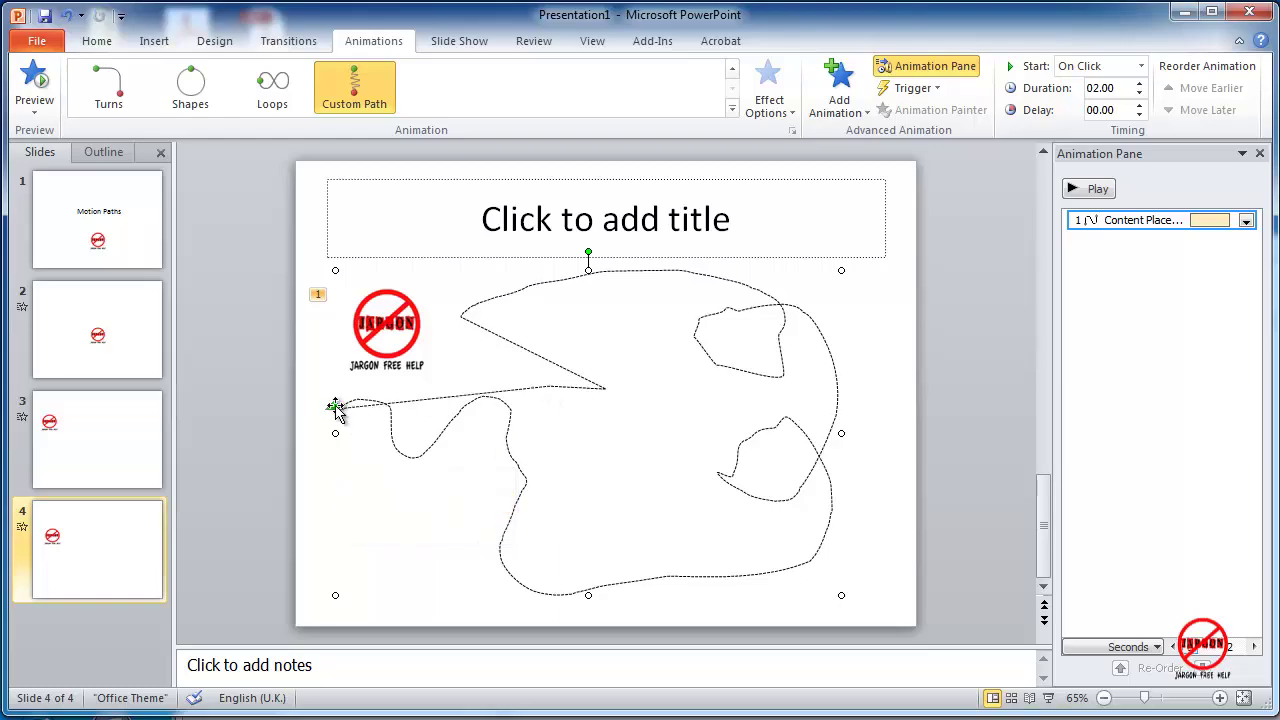
{"action": "right_click", "coordinate": [499, 391]}
{"action": "left_click", "coordinate": [465, 438]}
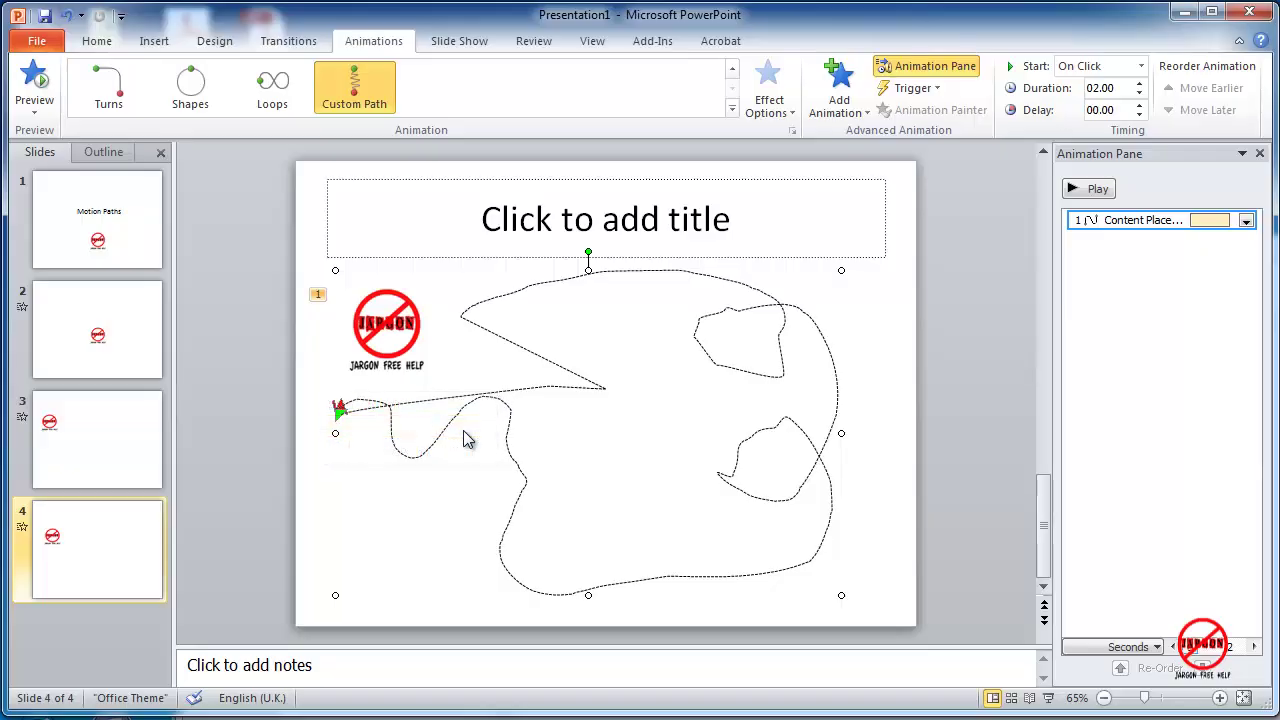
{"action": "mouse_move", "coordinate": [340, 408]}
{"action": "left_mouse_down"}
{"action": "mouse_move", "coordinate": [391, 387]}
{"action": "mouse_move", "coordinate": [343, 407]}
{"action": "left_mouse_up"}
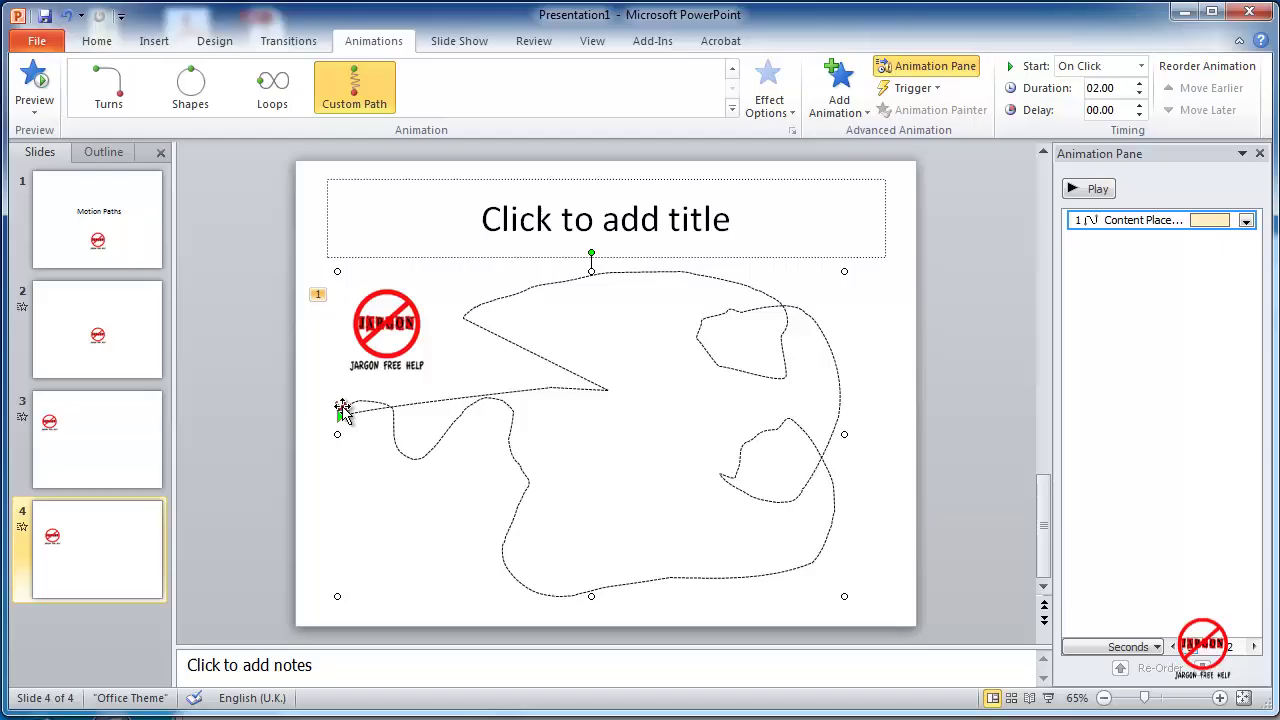
In Edit Points mode, drag the path's end point up beneath the JARGON FREE HELP caption
{"action": "right_click", "coordinate": [342, 409]}
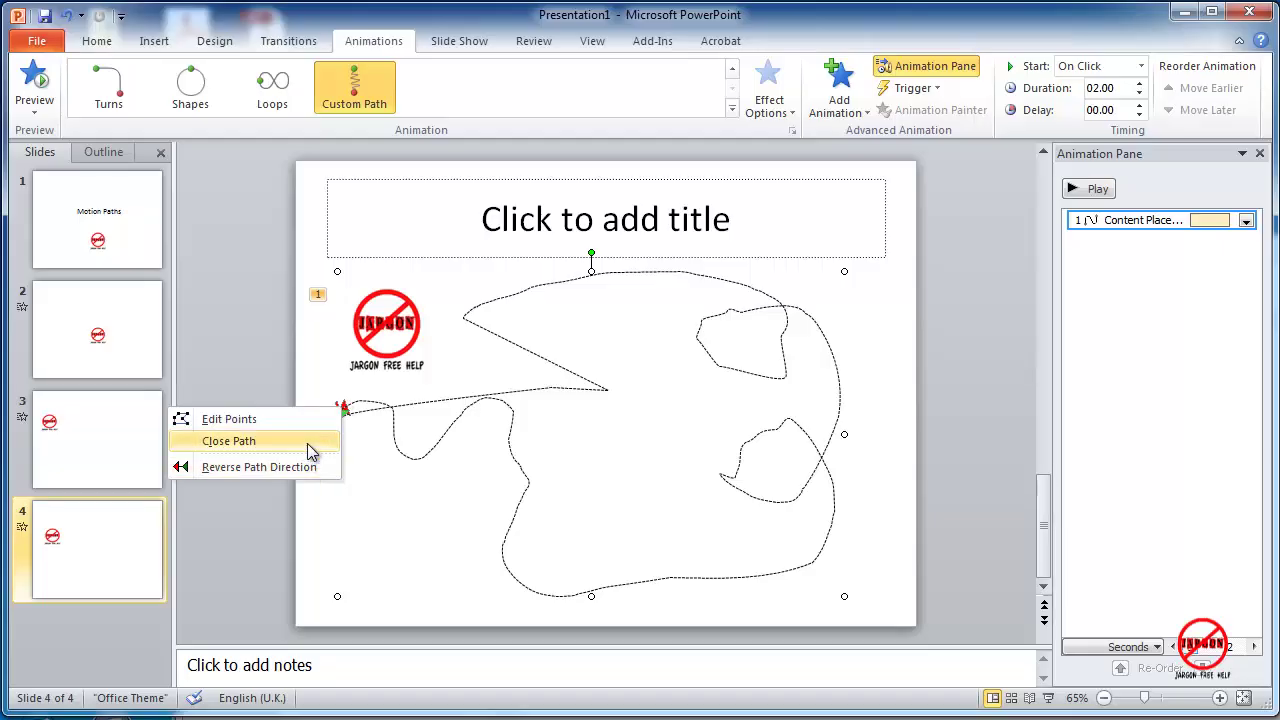
{"action": "left_click", "coordinate": [320, 420]}
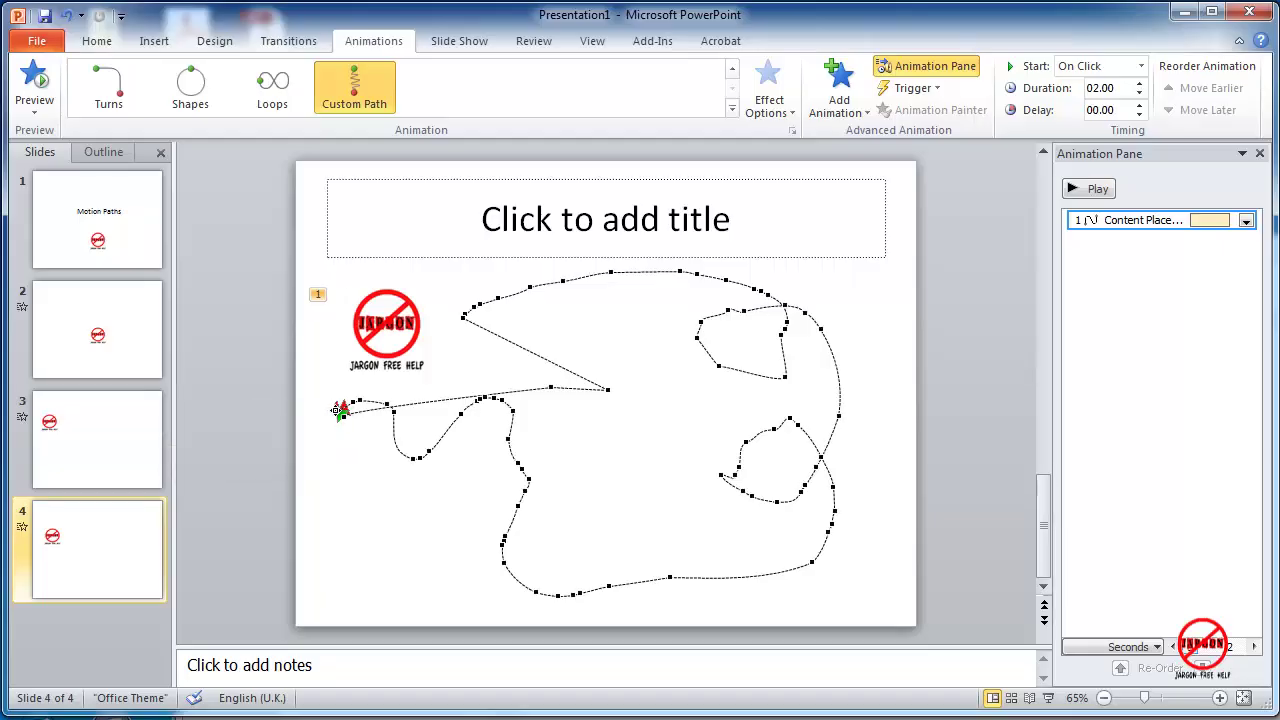
{"action": "left_click_drag", "start_coordinate": [340, 410], "coordinate": [415, 370]}
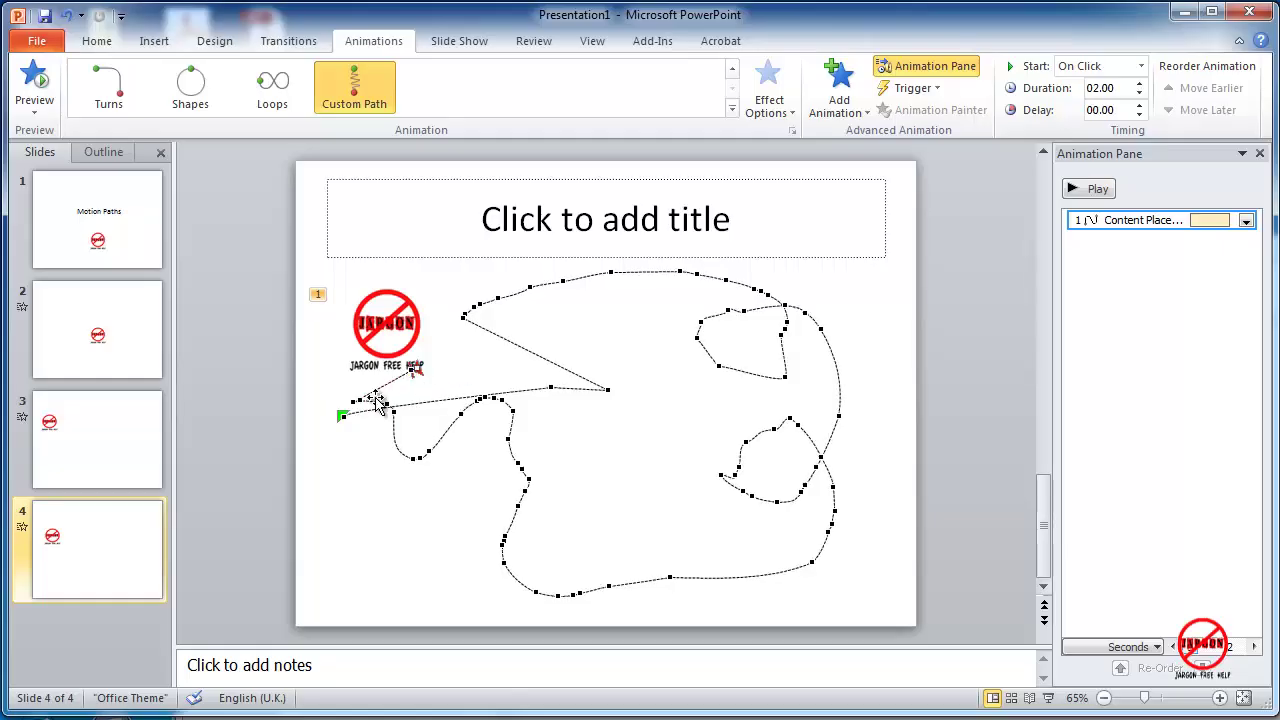